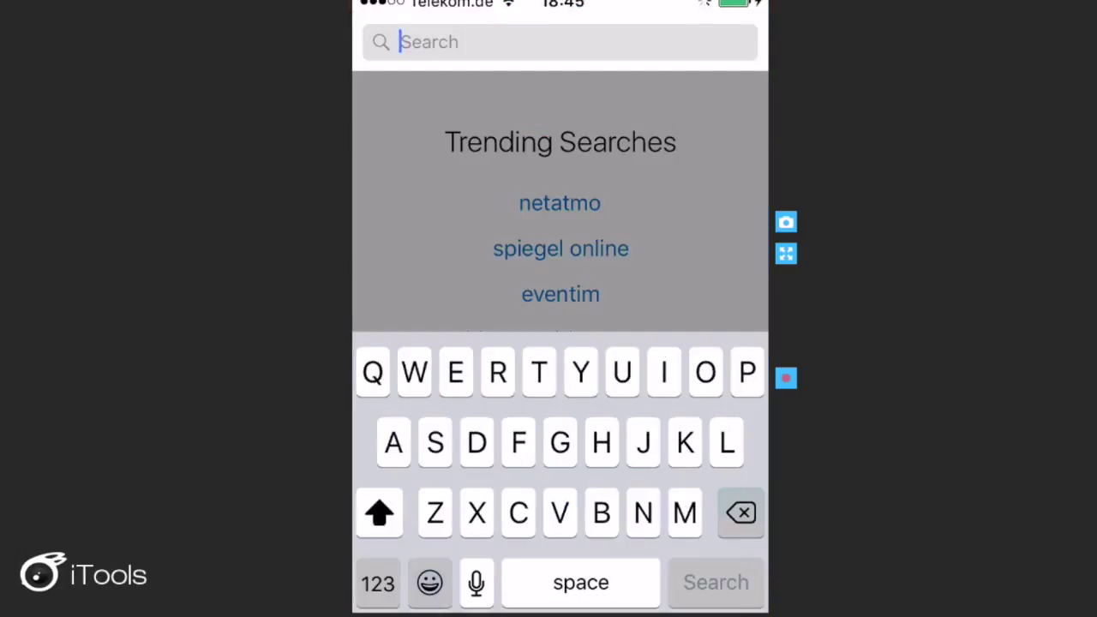
Search the App Store for 'Derdack' and download the Derdack Enterprise Alert app
type("Derd")
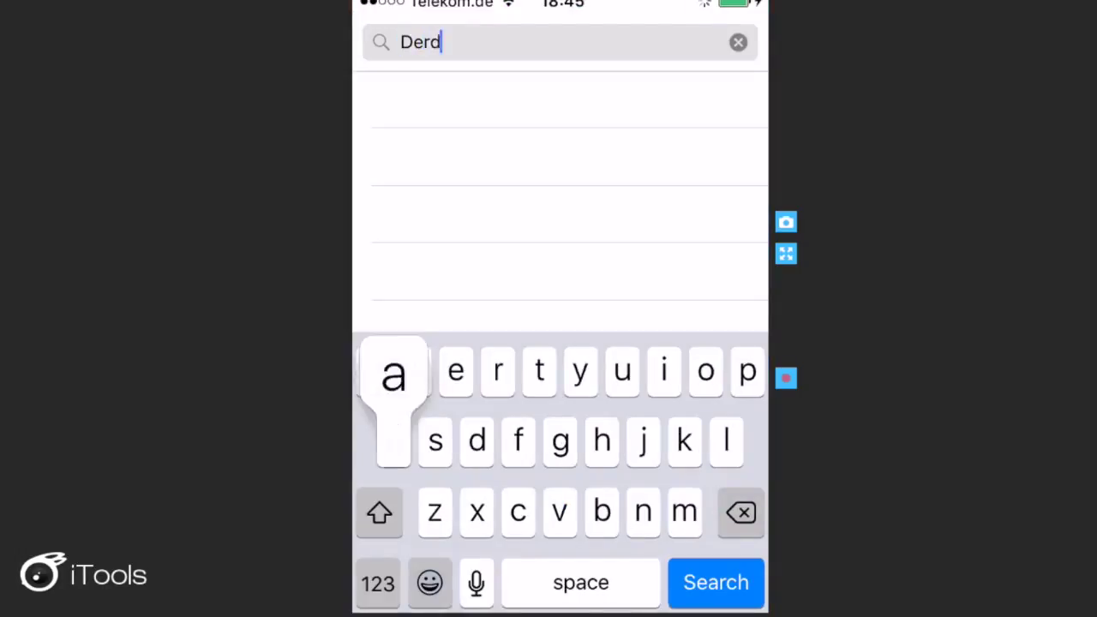
type("ack")
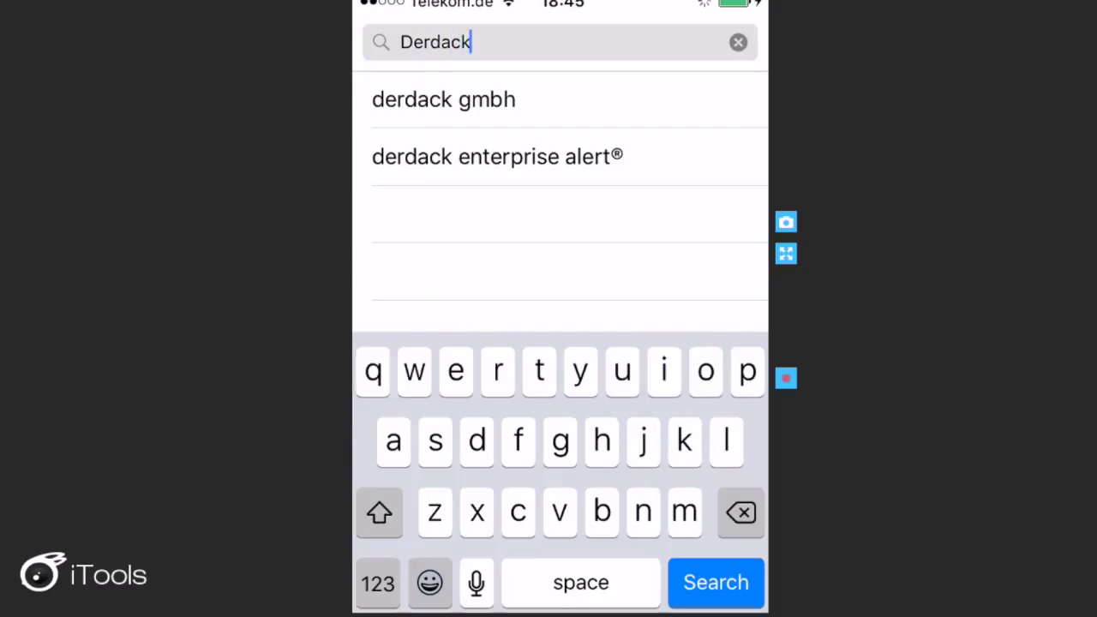
key("Return")
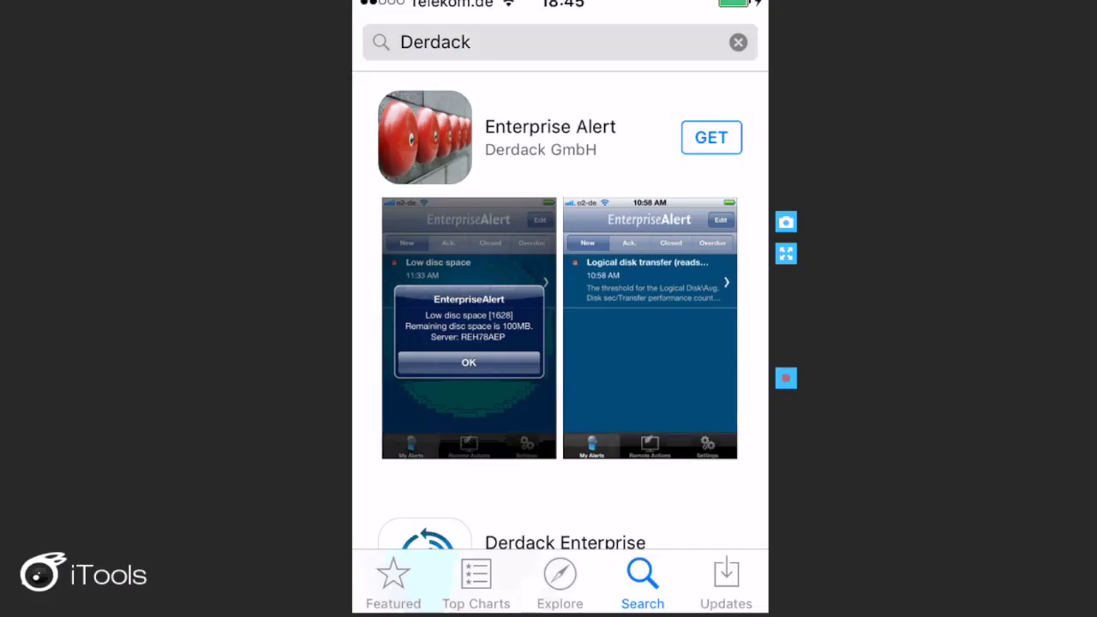
scroll(559, 309, "down", 3)
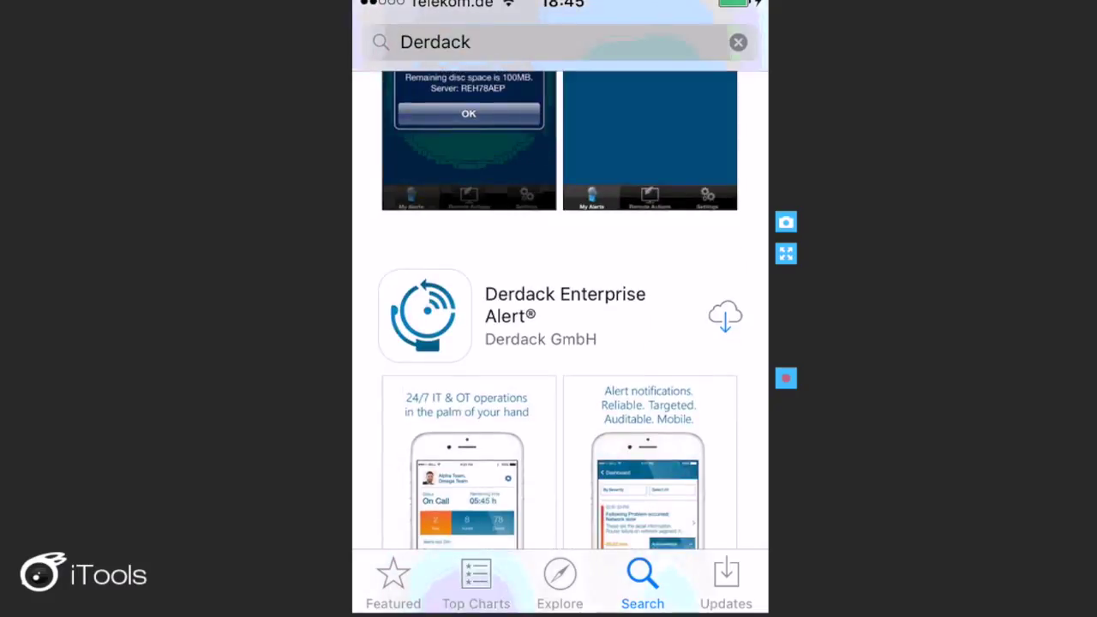
scroll(559, 309, "up", 5)
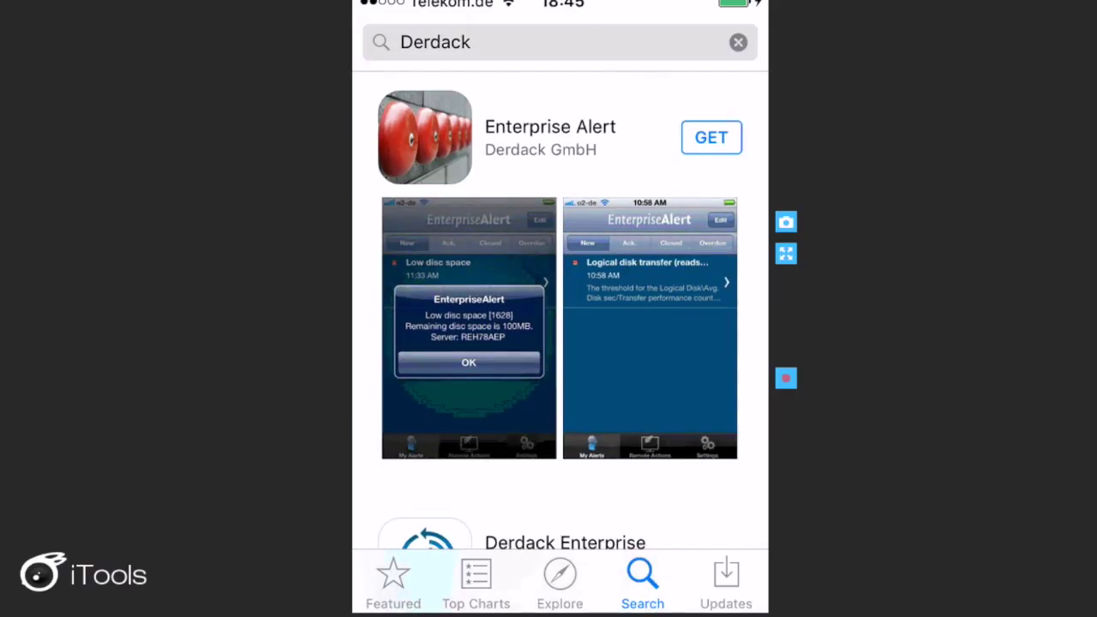
scroll(559, 309, "down", 5)
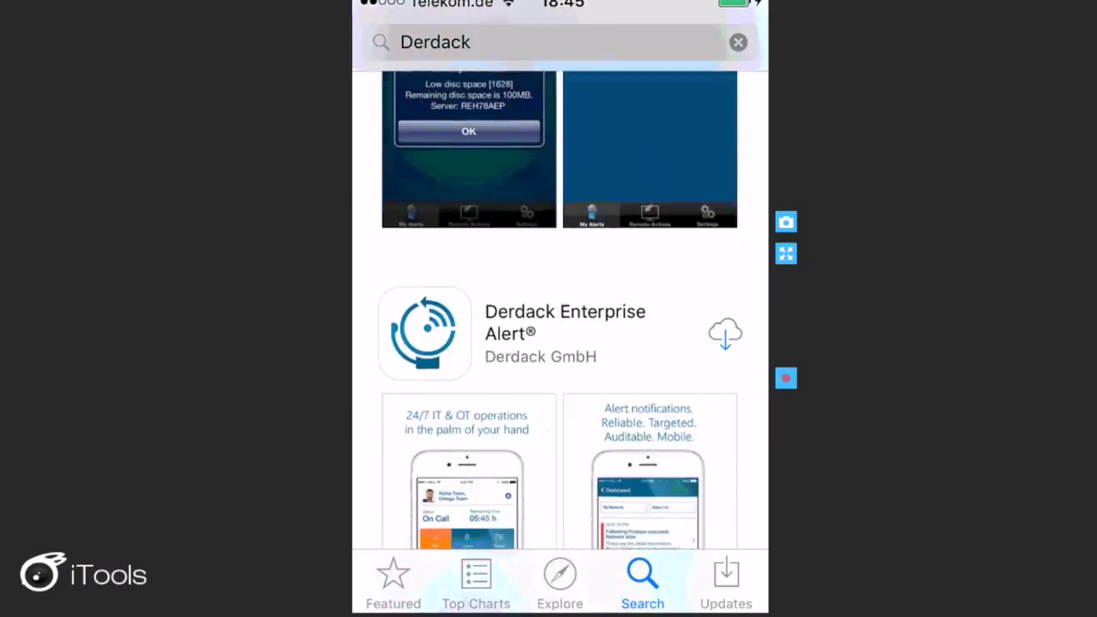
scroll(560, 308, "down", 2)
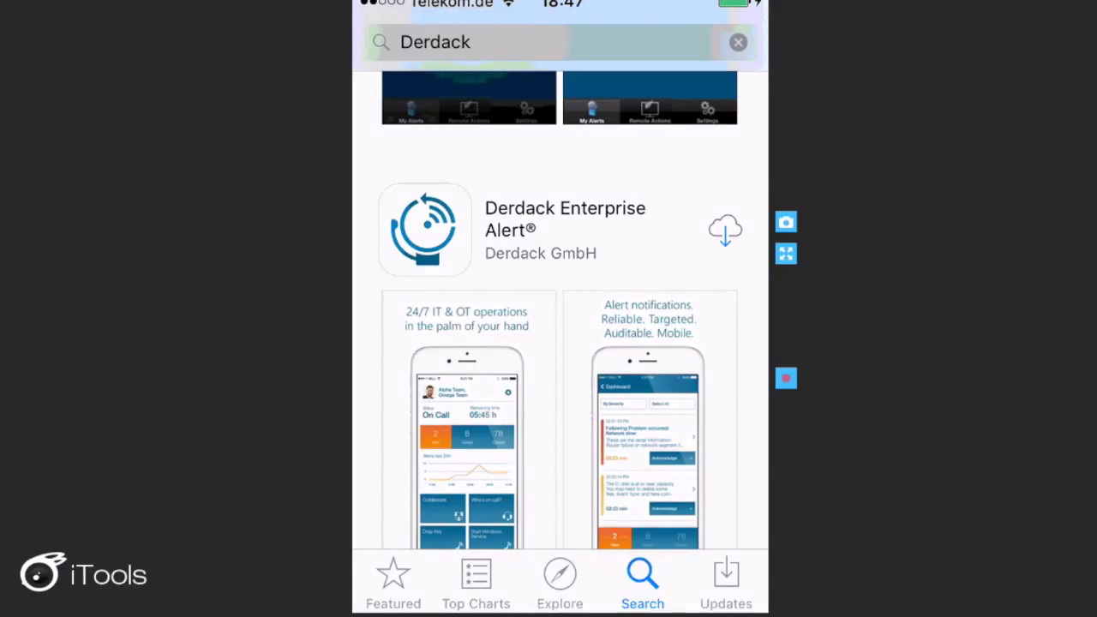
left_click(725, 230)
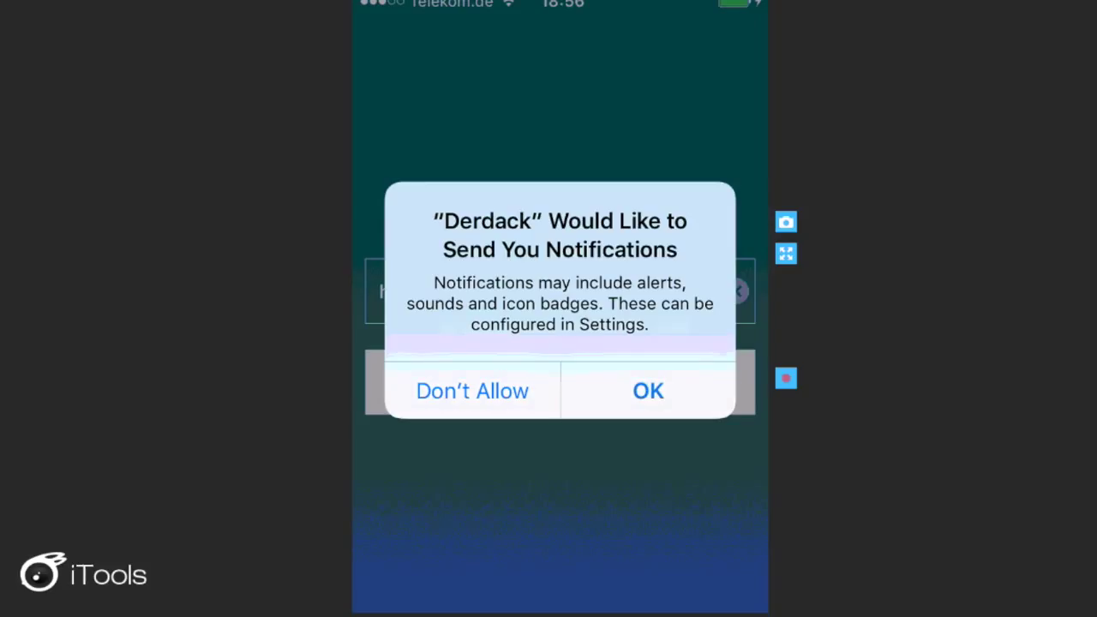
Allow Derdack Enterprise Alert to send notifications
left_click(648, 390)
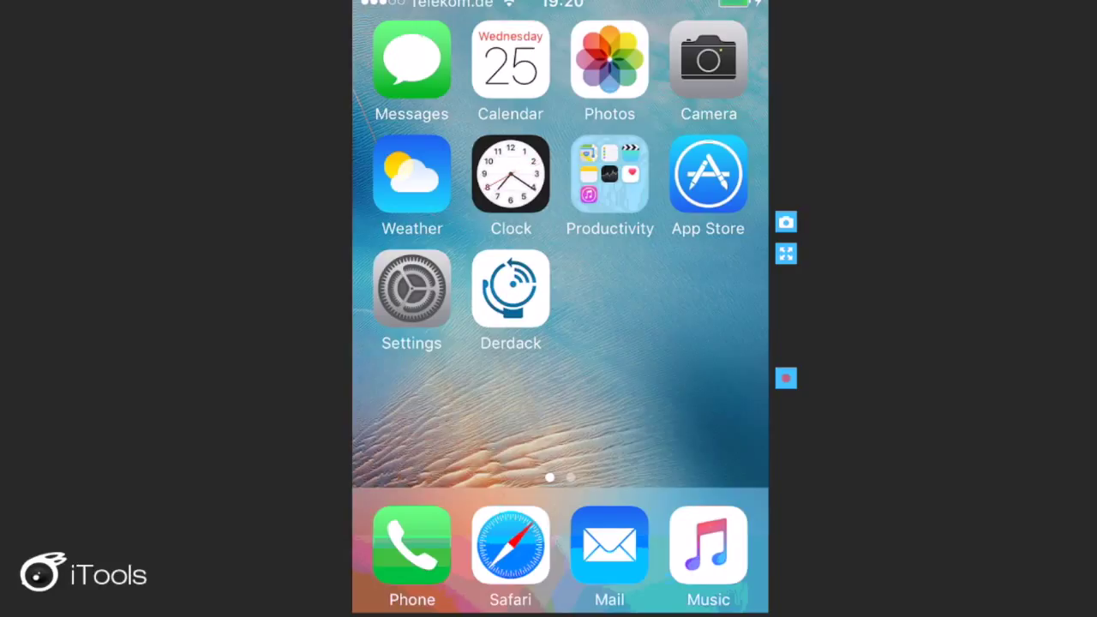
Delete the Derdack Enterprise Alert app and all its data from the iPhone
left_click(511, 289)
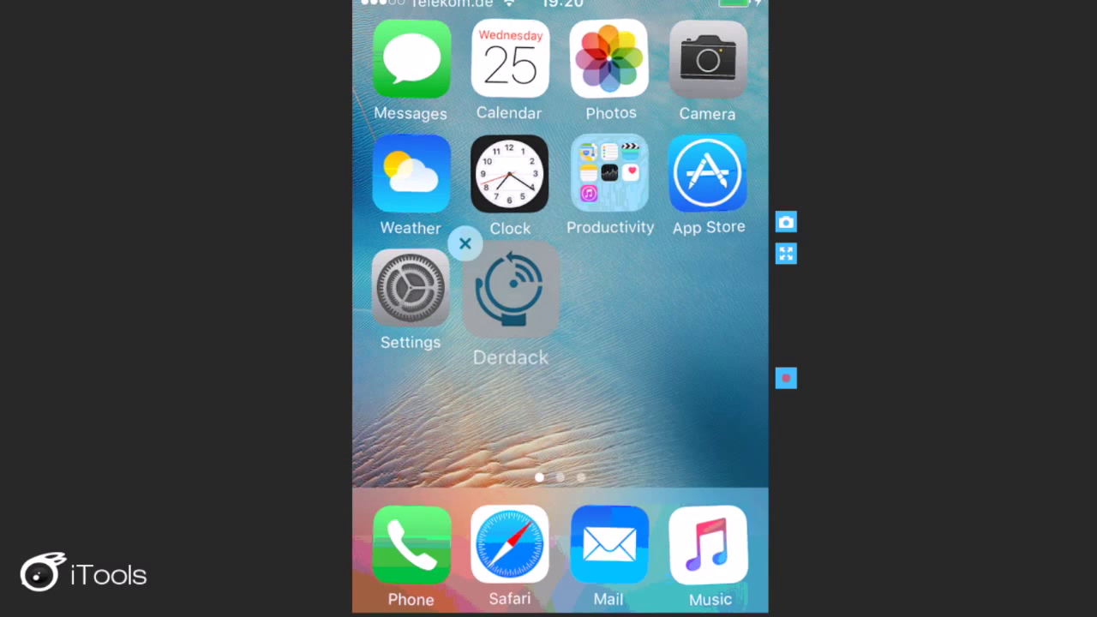
left_click(473, 250)
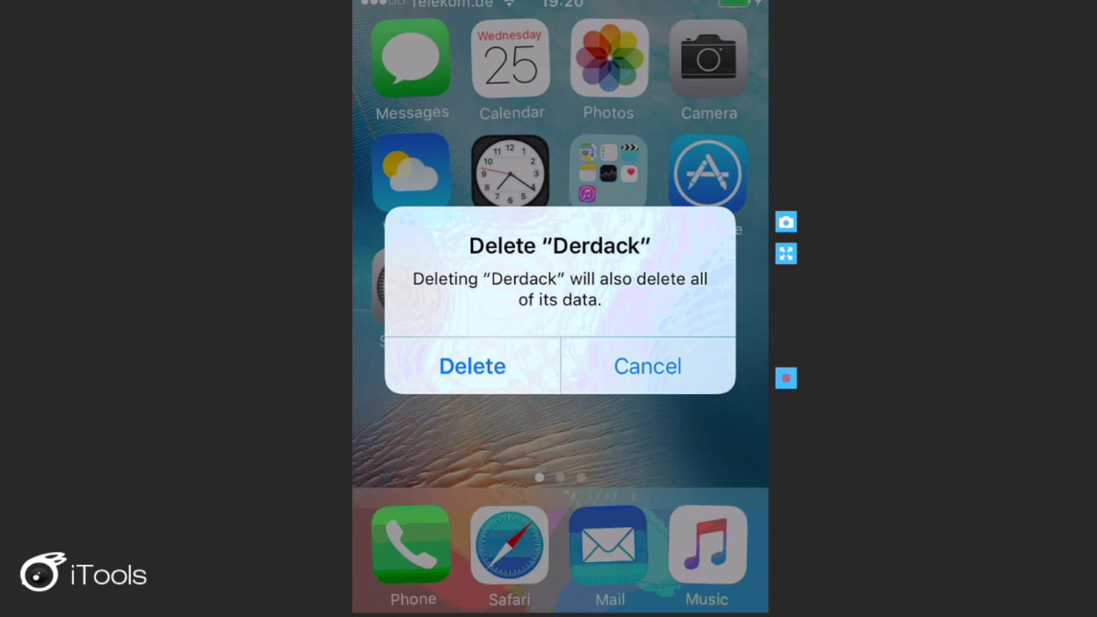
left_click(472, 365)
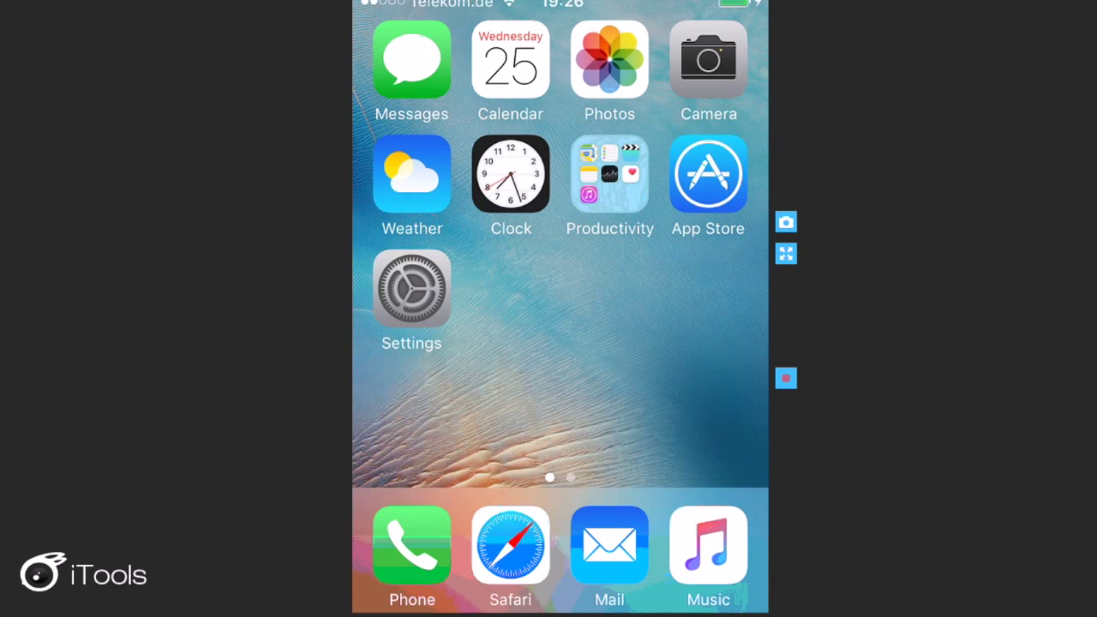
In MobileIron's APPS library, filter the platform to iOS and start adding a new app
mouse_move(144, 605)
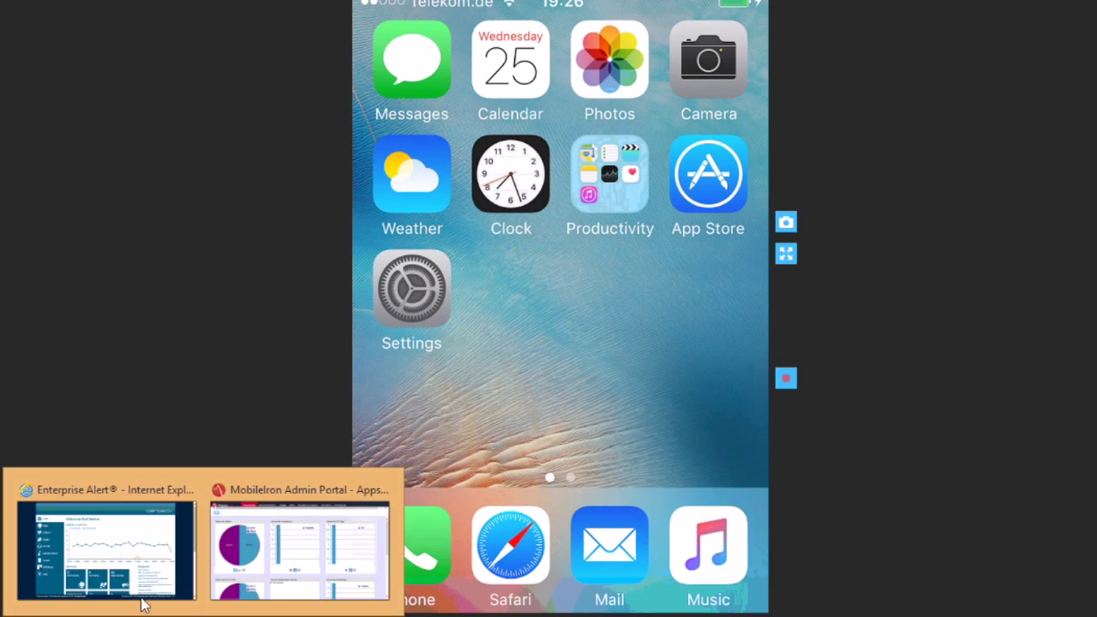
left_click(257, 540)
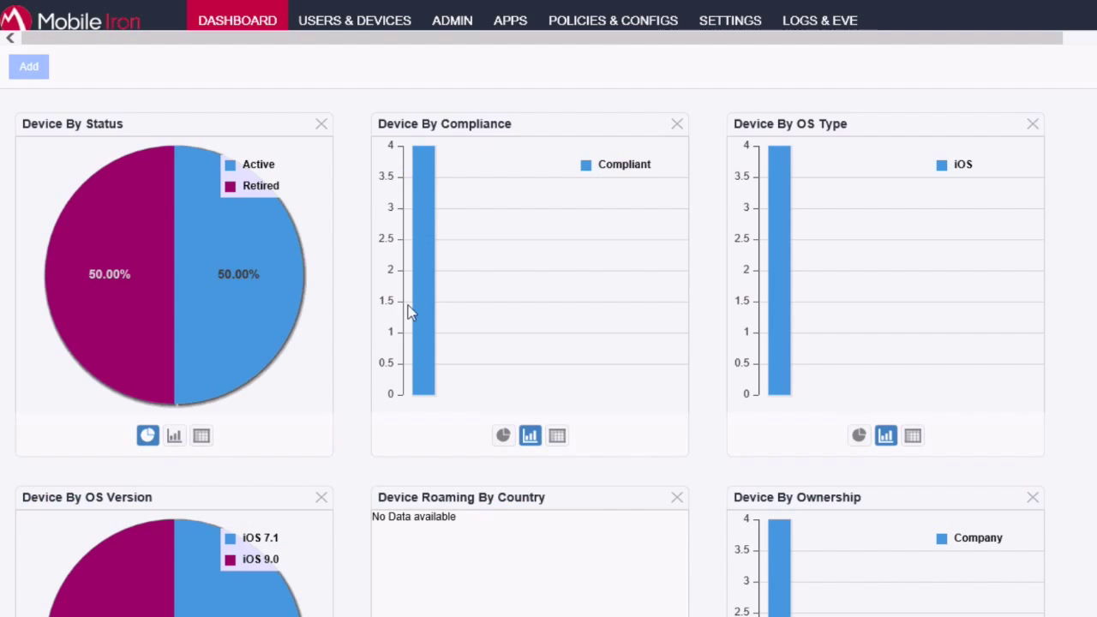
left_click(506, 24)
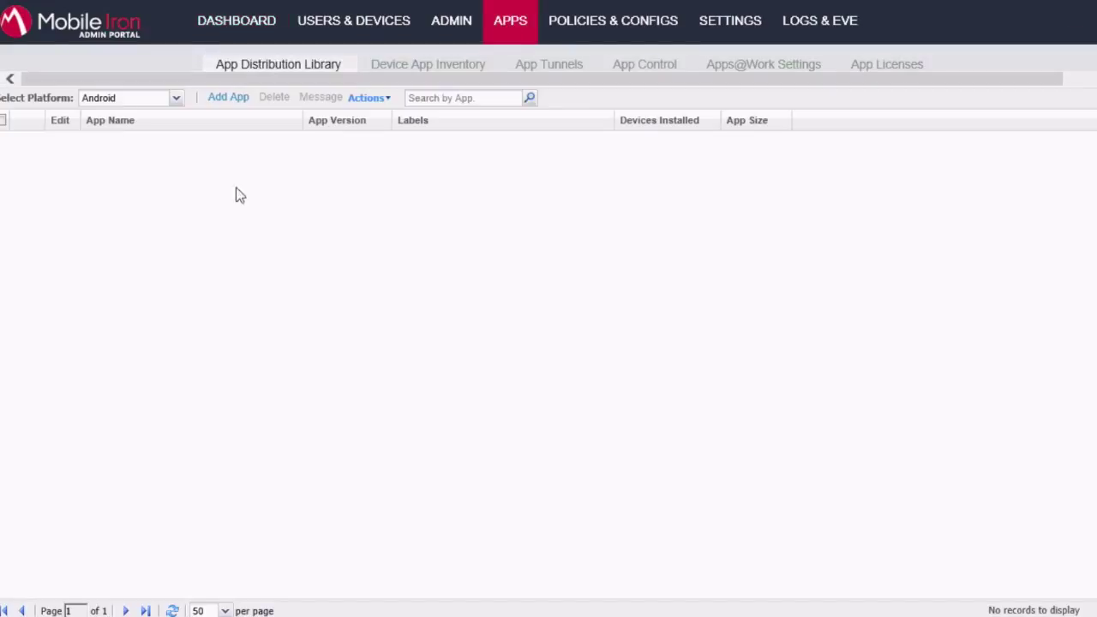
left_click(110, 101)
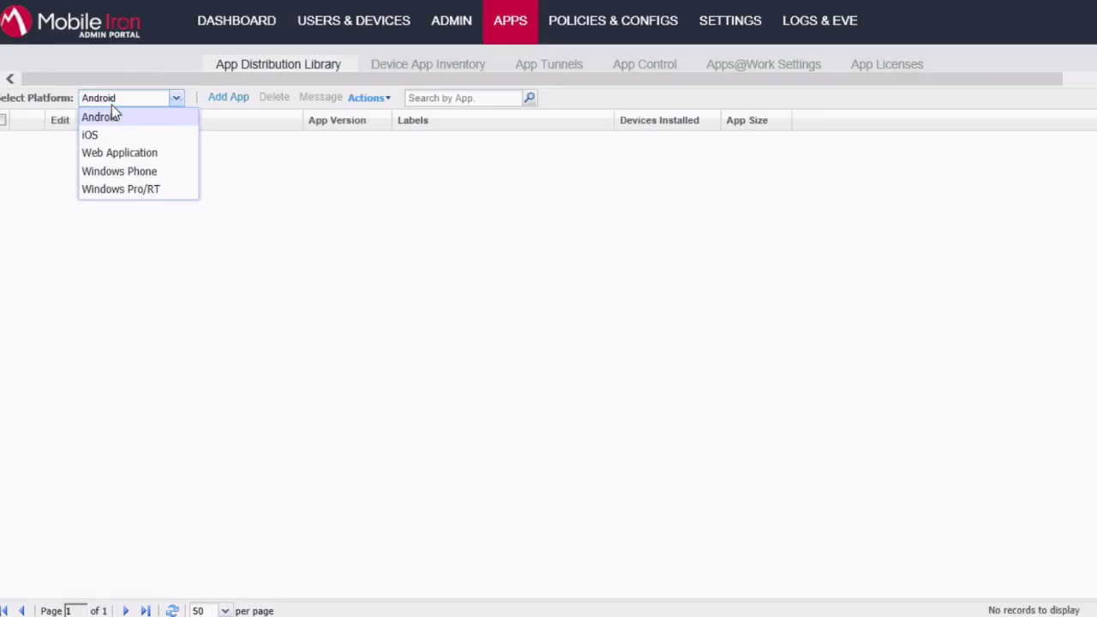
left_click(93, 135)
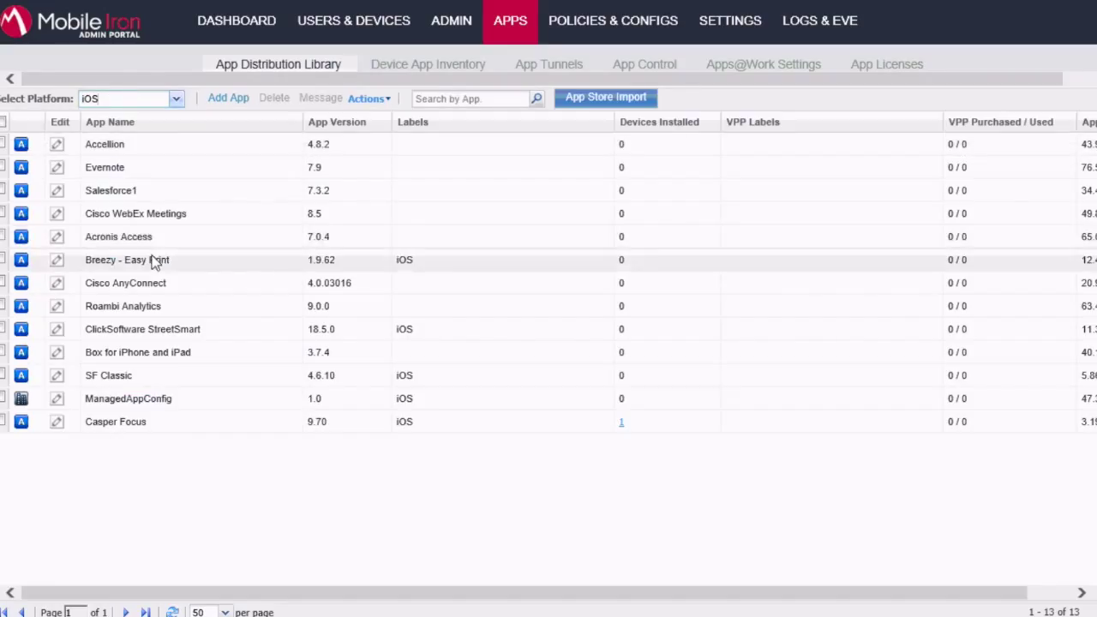
left_click(228, 98)
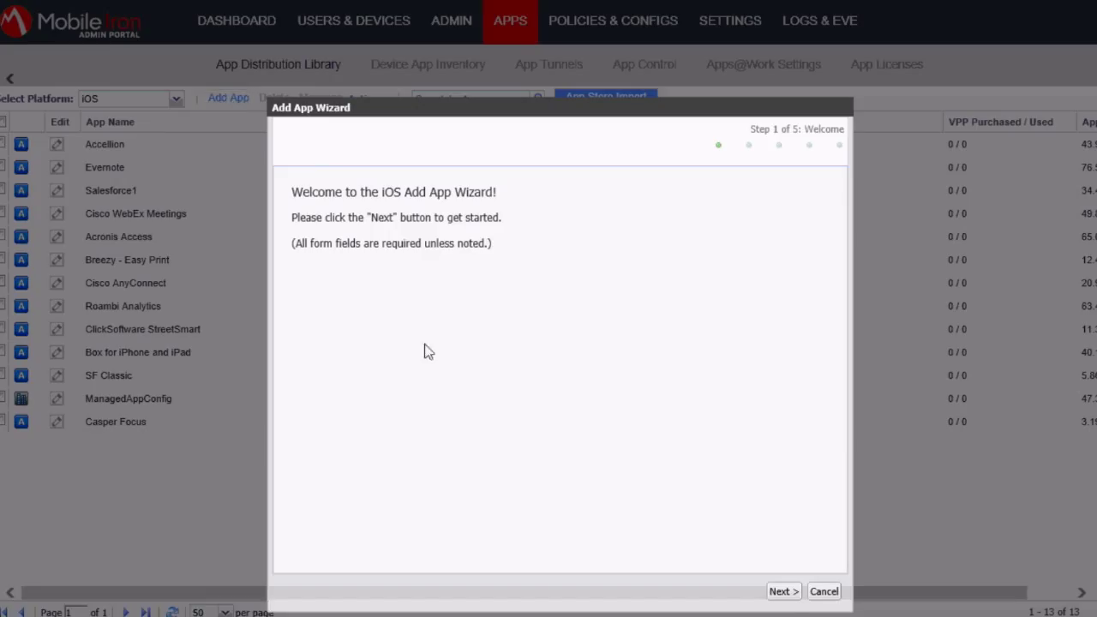
Advance to the basic app info page and set Distribution Type to Recommended App
left_click(781, 592)
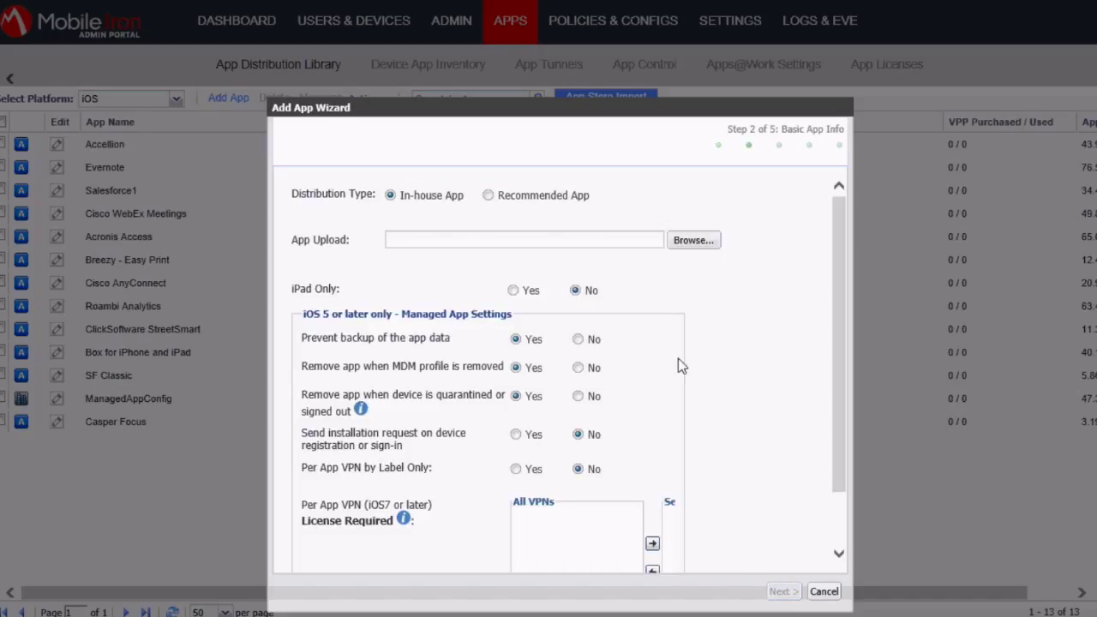
left_click(488, 195)
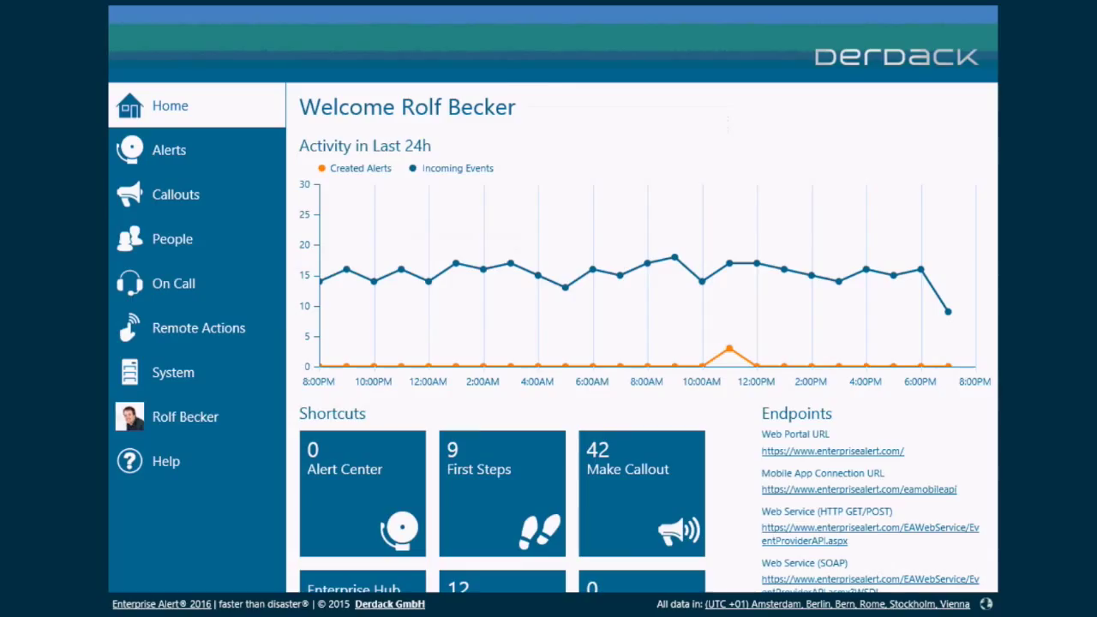
Go from your user settings page to the 'Get the mobile app!' download page
left_click(177, 418)
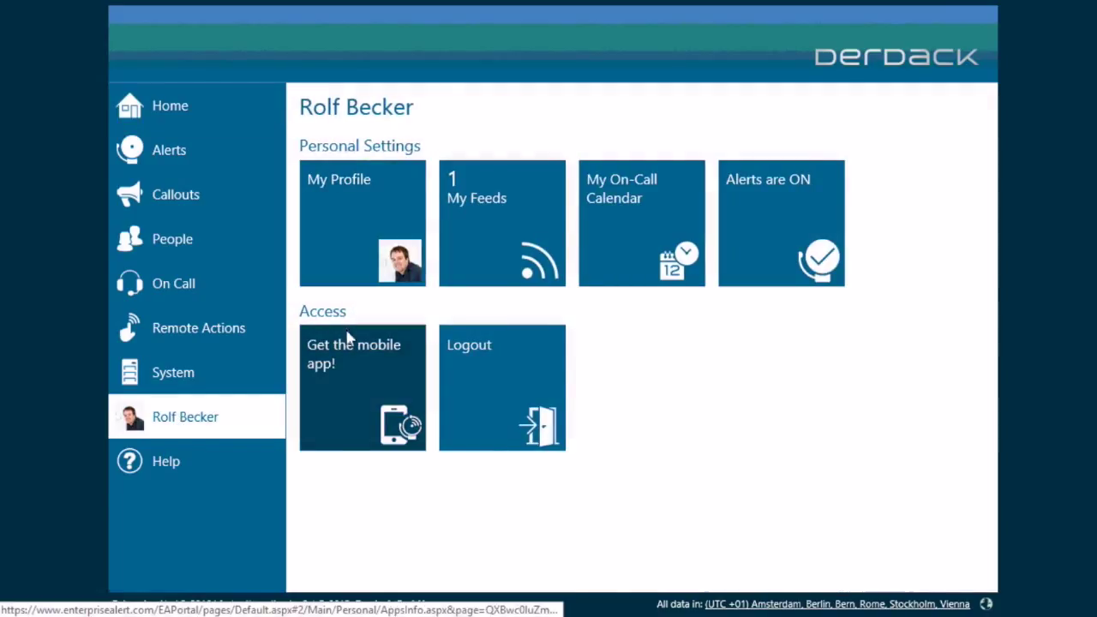
left_click(350, 368)
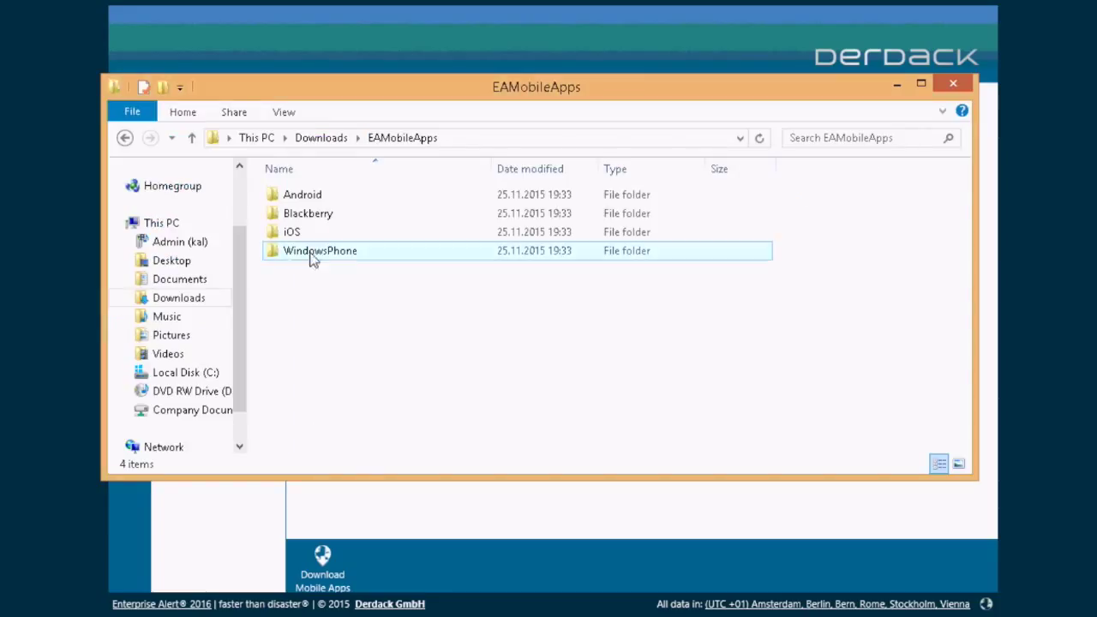
Open iOS\ReadMe.txt in Notepad and select the iTunes Store ID 986380399
double_click(291, 237)
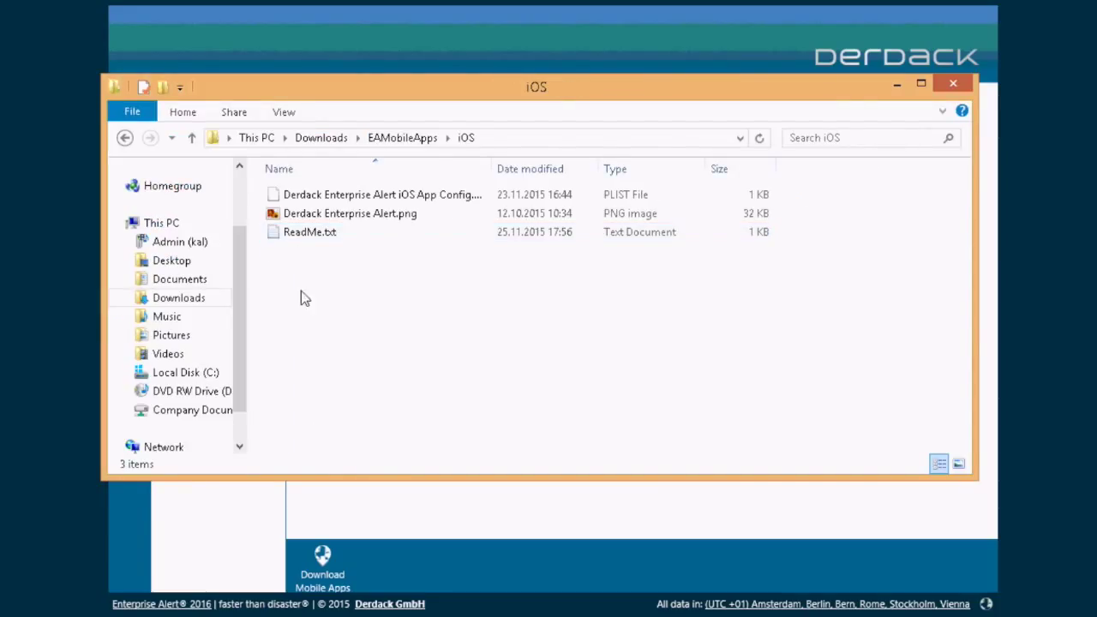
double_click(309, 238)
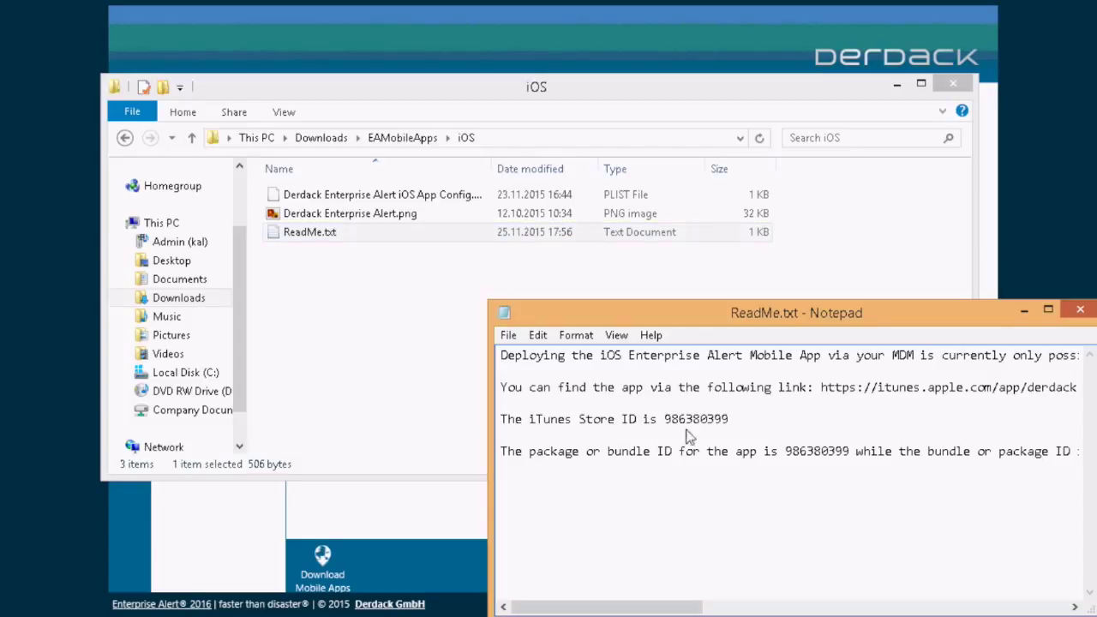
double_click(687, 421)
key("ctrl+c")
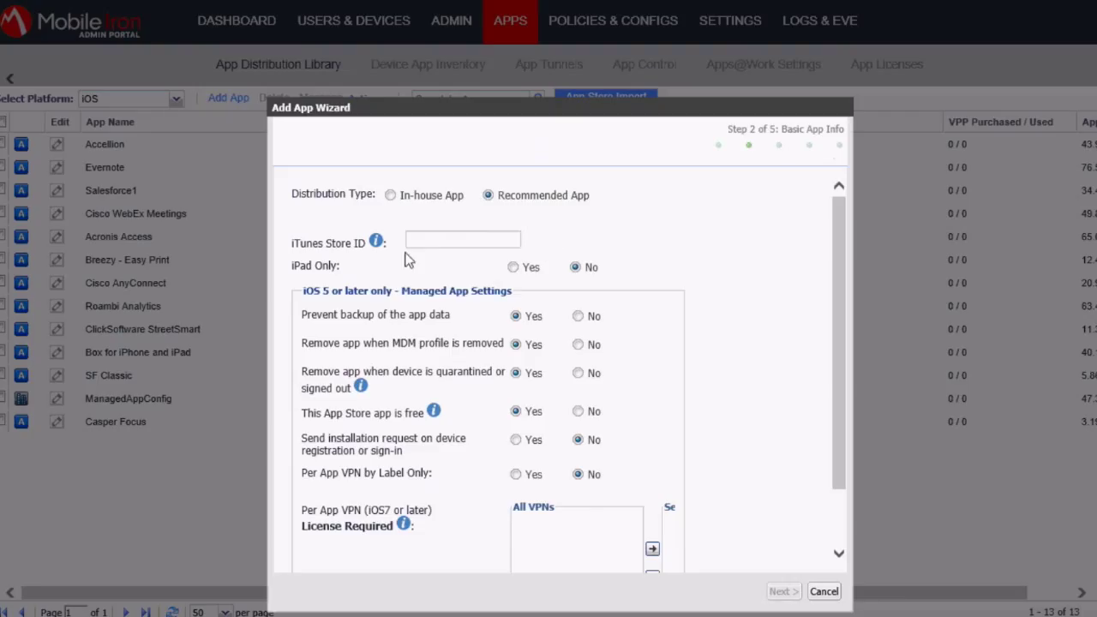
Paste iTunes Store ID 986380399 into the wizard and advance to step 4, App Images
left_click(428, 242)
key("ctrl+v")
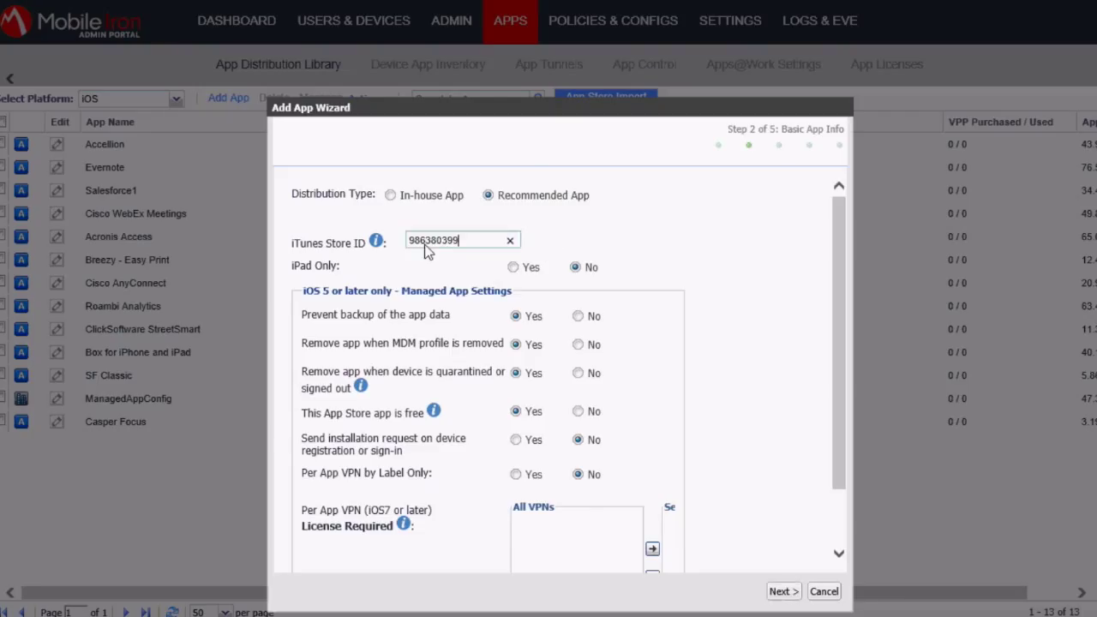
left_click(777, 593)
left_click(780, 593)
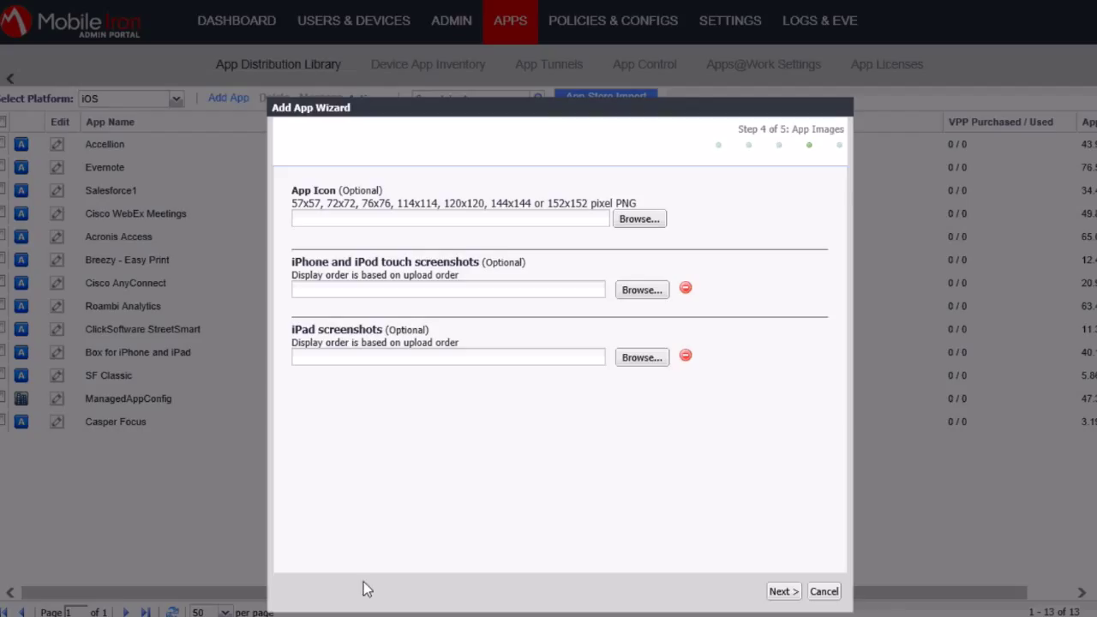
Attach Downloads\EAMobileApps\iOS\Derdack Enterprise Alert.png as the app icon and save the app
left_click(118, 548)
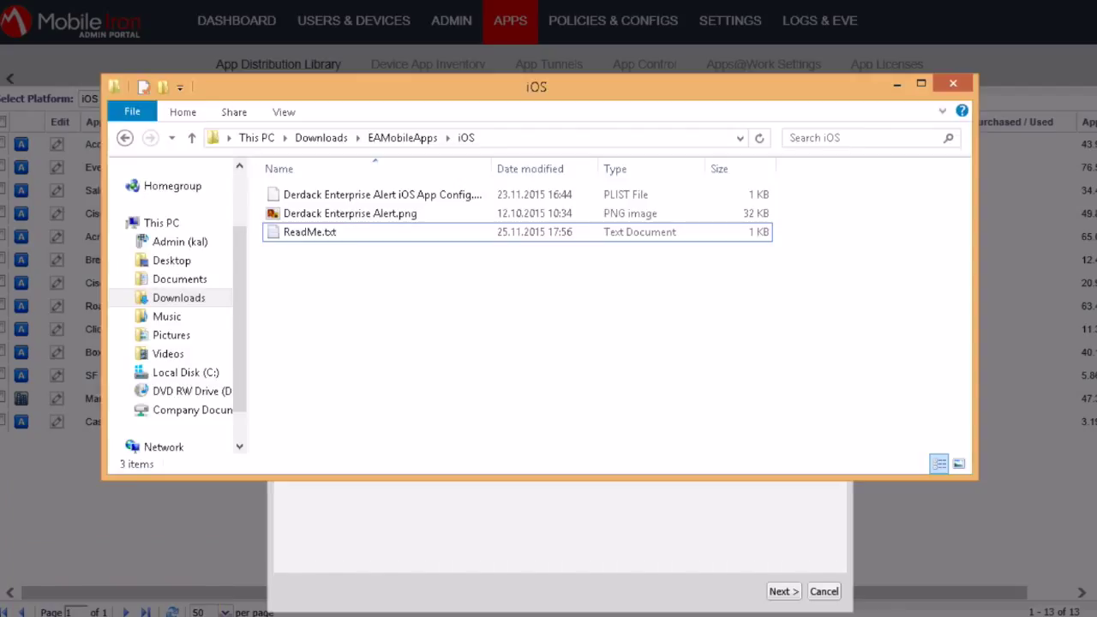
left_click(403, 216)
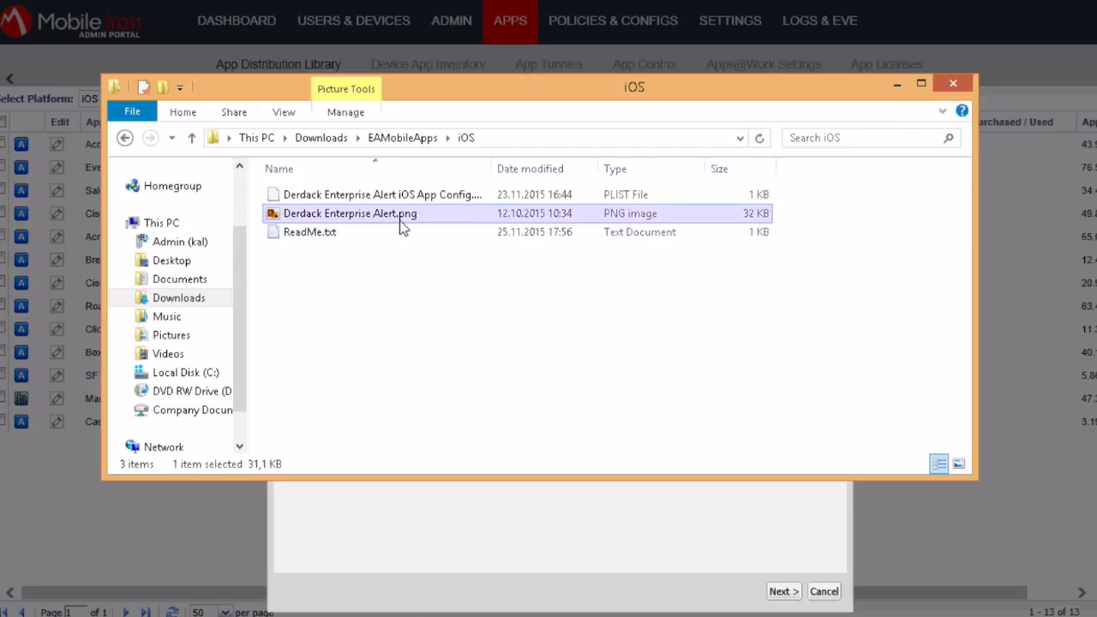
left_click(403, 607)
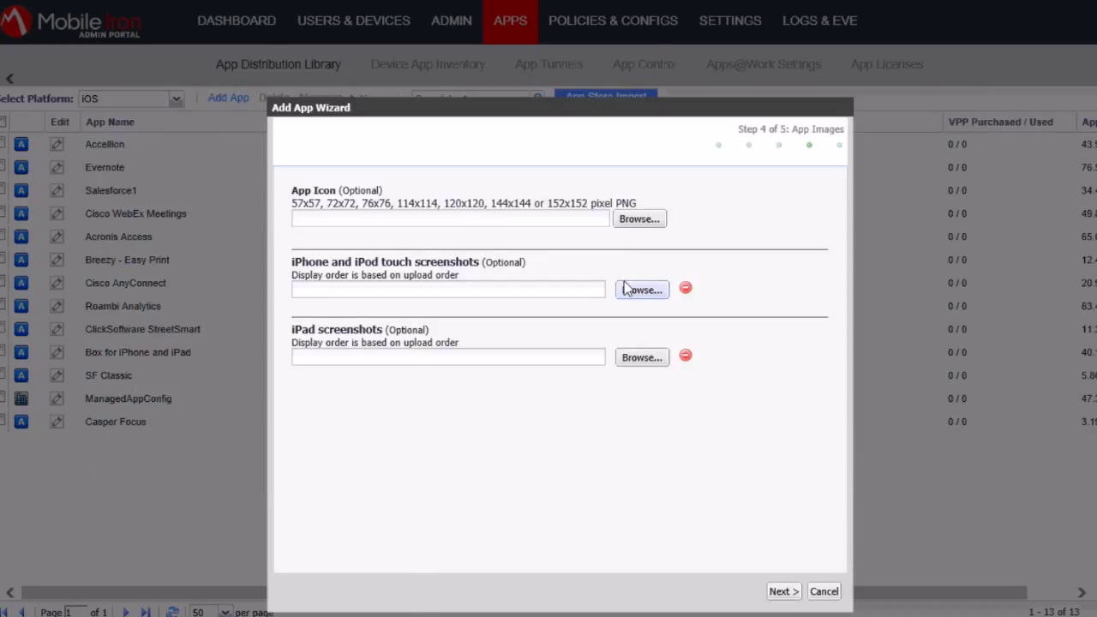
left_click(638, 221)
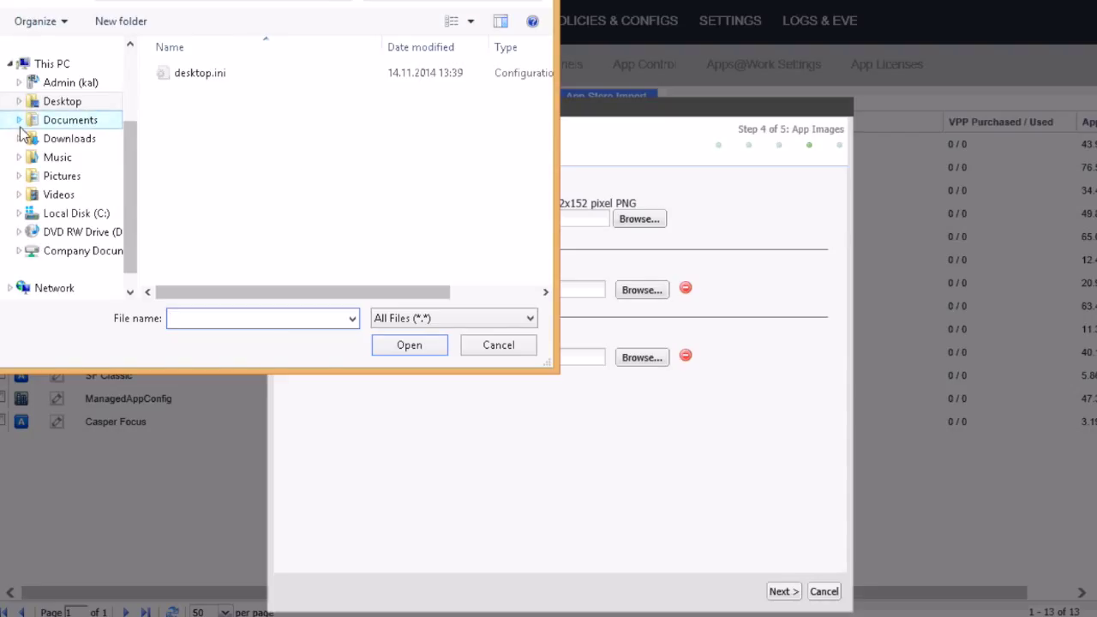
left_click(19, 139)
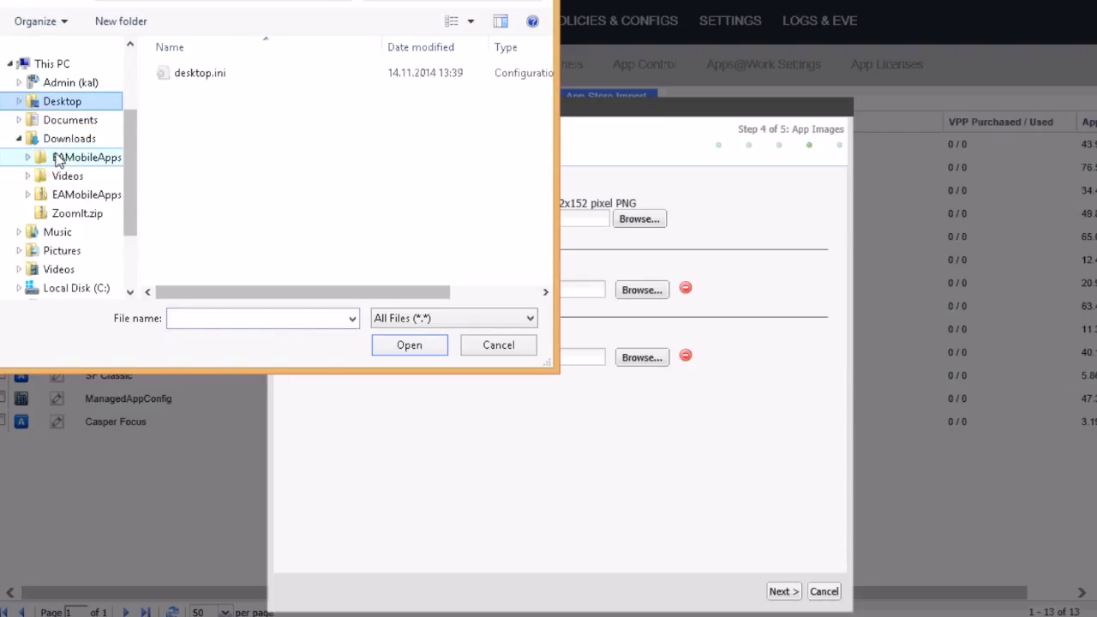
left_click(55, 156)
double_click(202, 108)
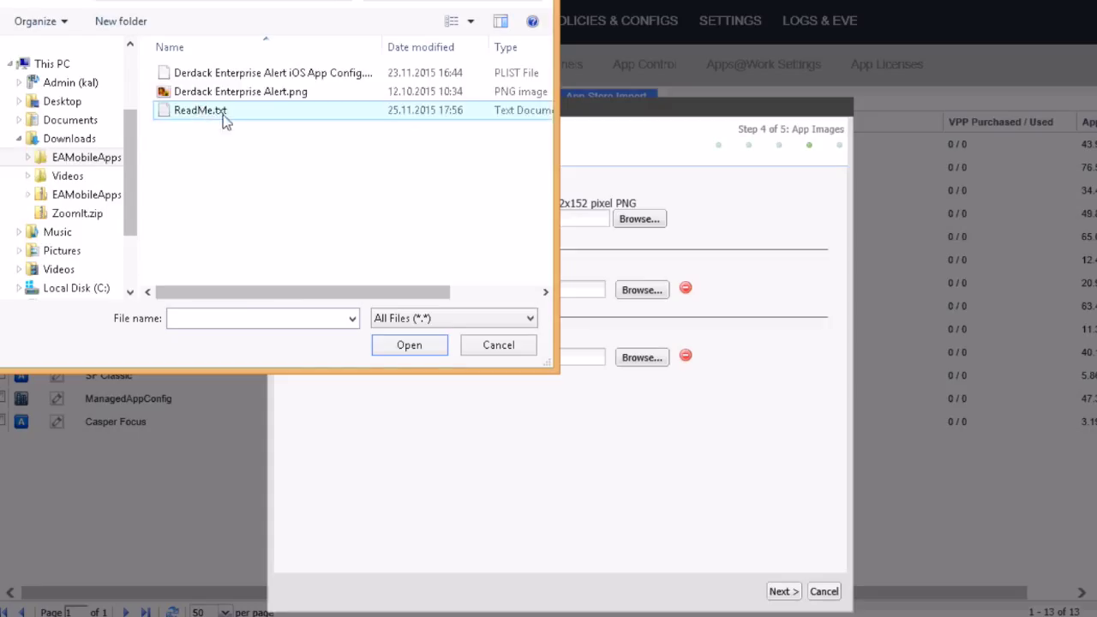
double_click(227, 90)
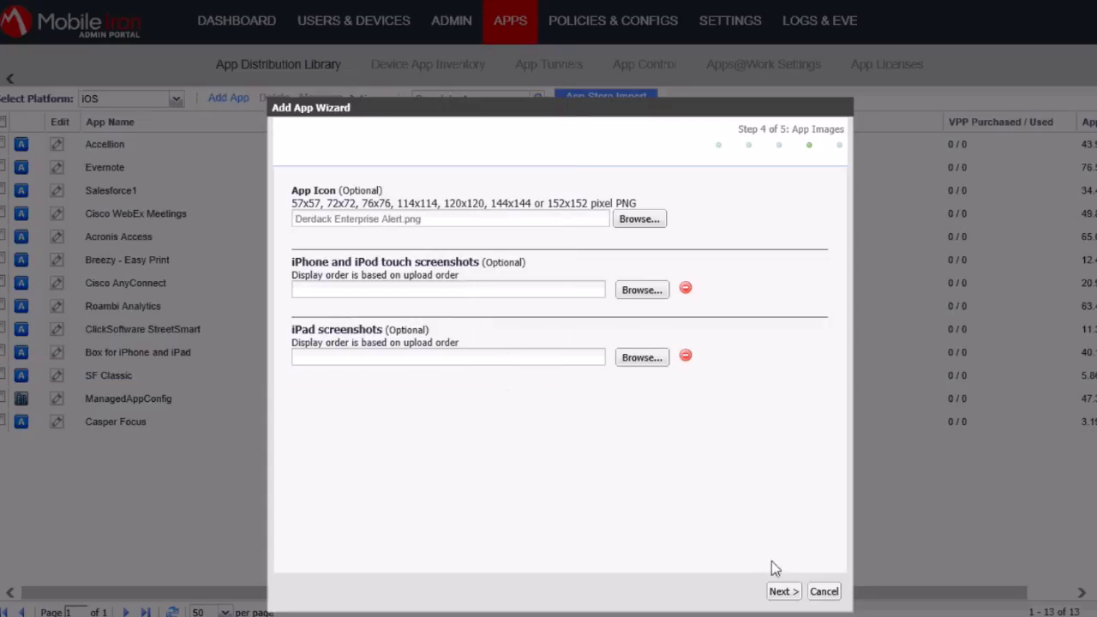
left_click(782, 591)
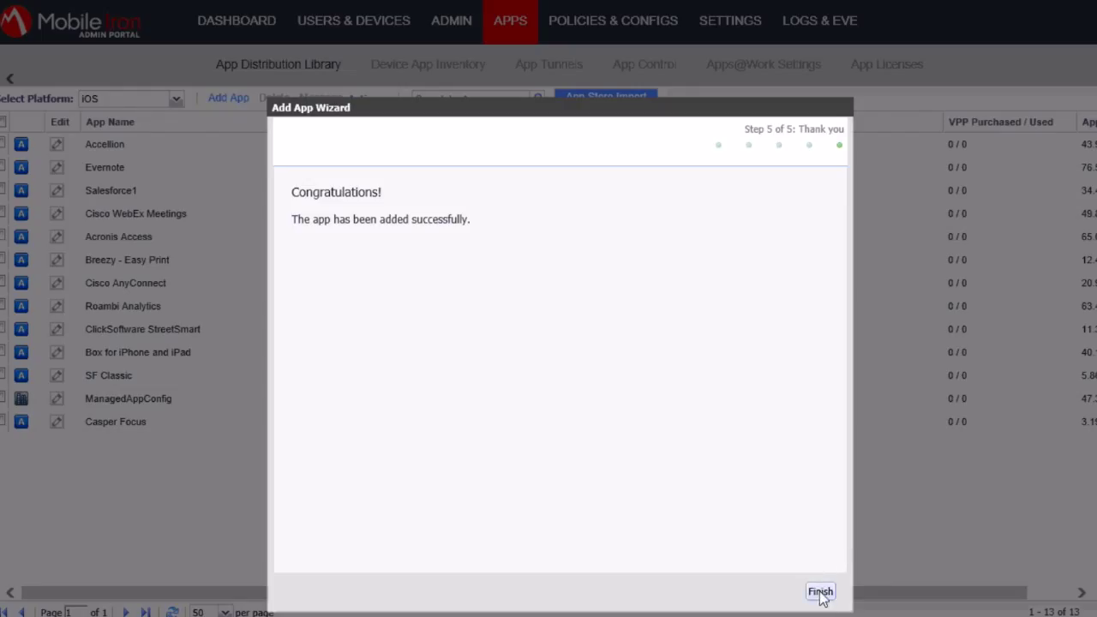
Finish the wizard and select Derdack Enterprise Alert® in the iOS App Distribution Library
left_click(820, 592)
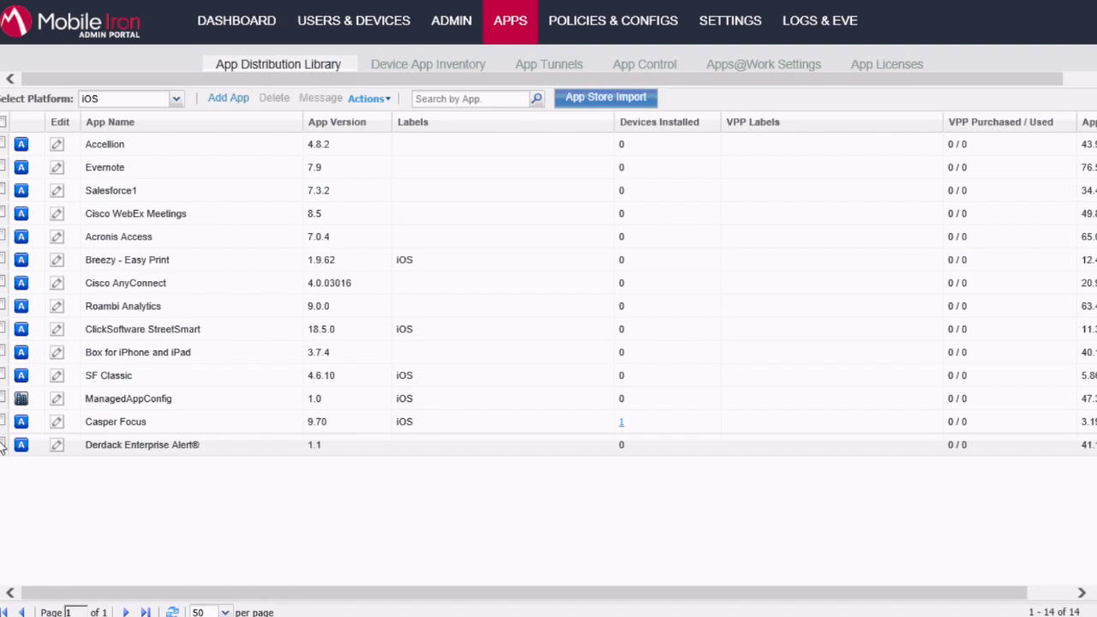
left_click(3, 445)
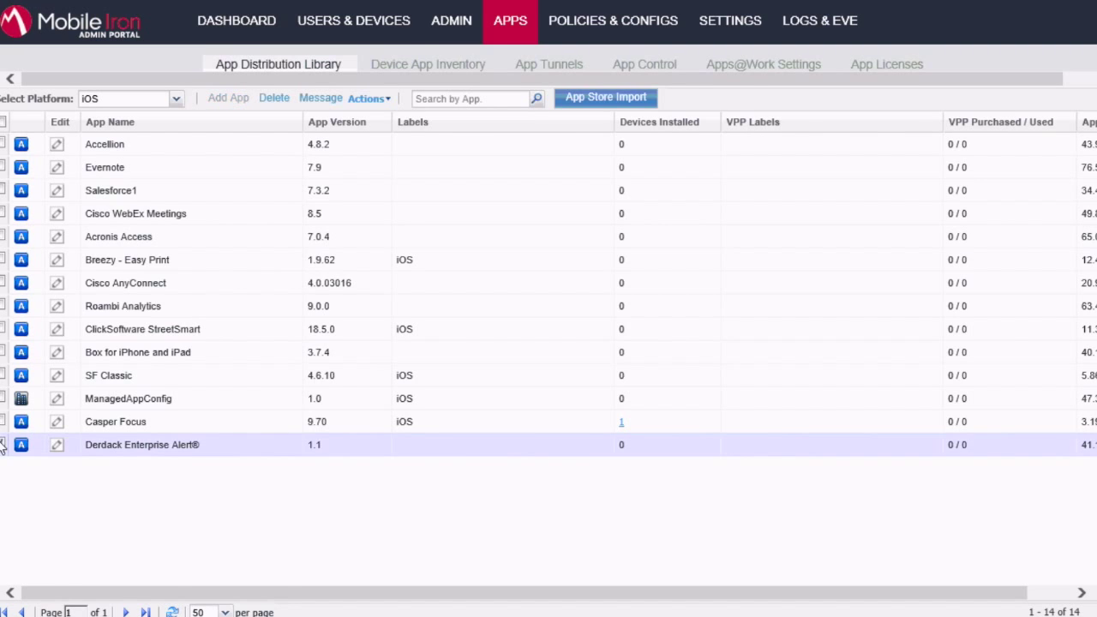
Apply the Derdack Enterprise Alert® app to the iOS label and confirm the queued assignment
left_click(367, 99)
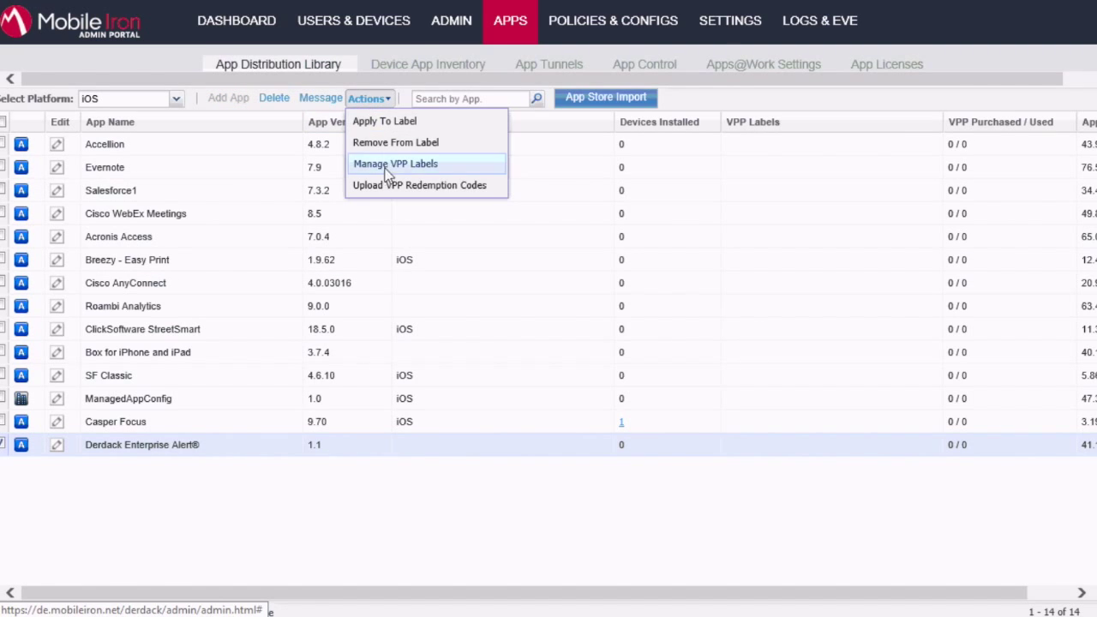
left_click(386, 126)
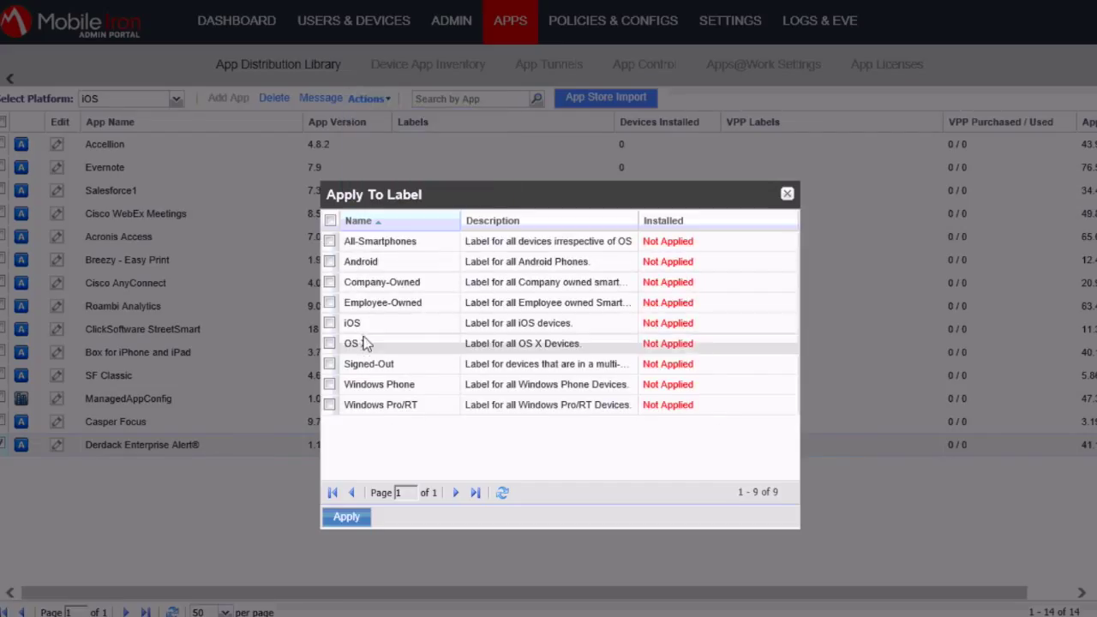
left_click(329, 325)
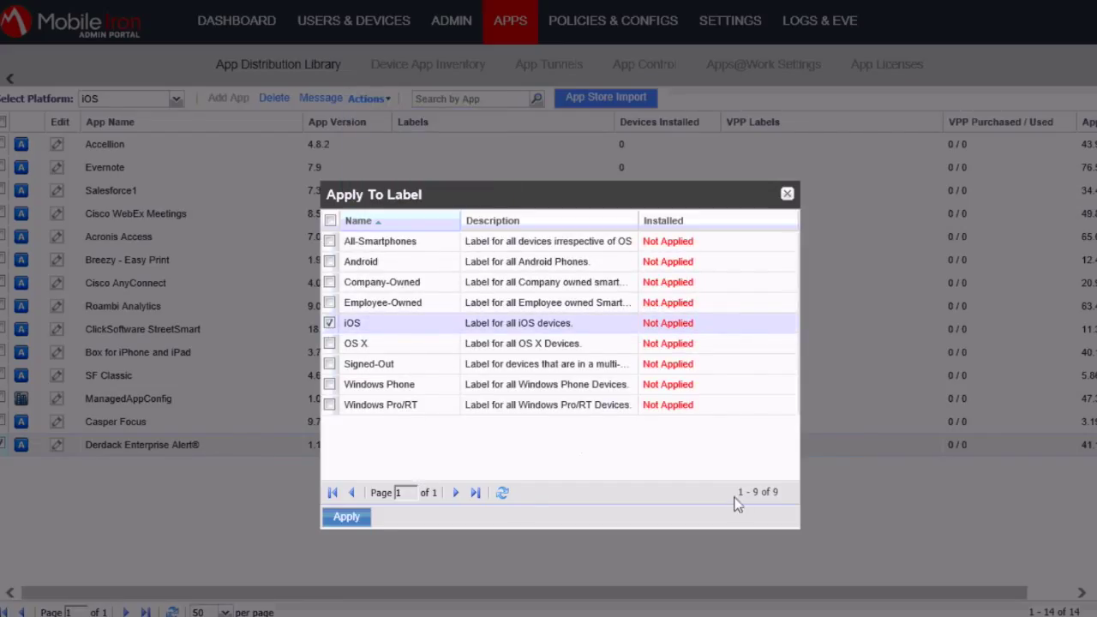
left_click(349, 518)
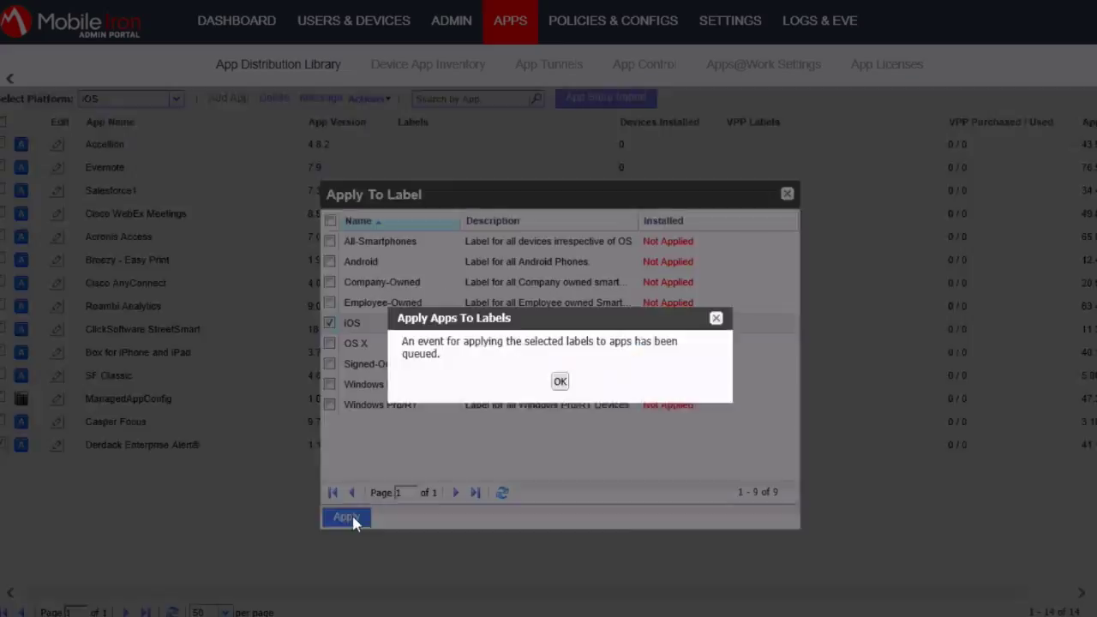
left_click(560, 383)
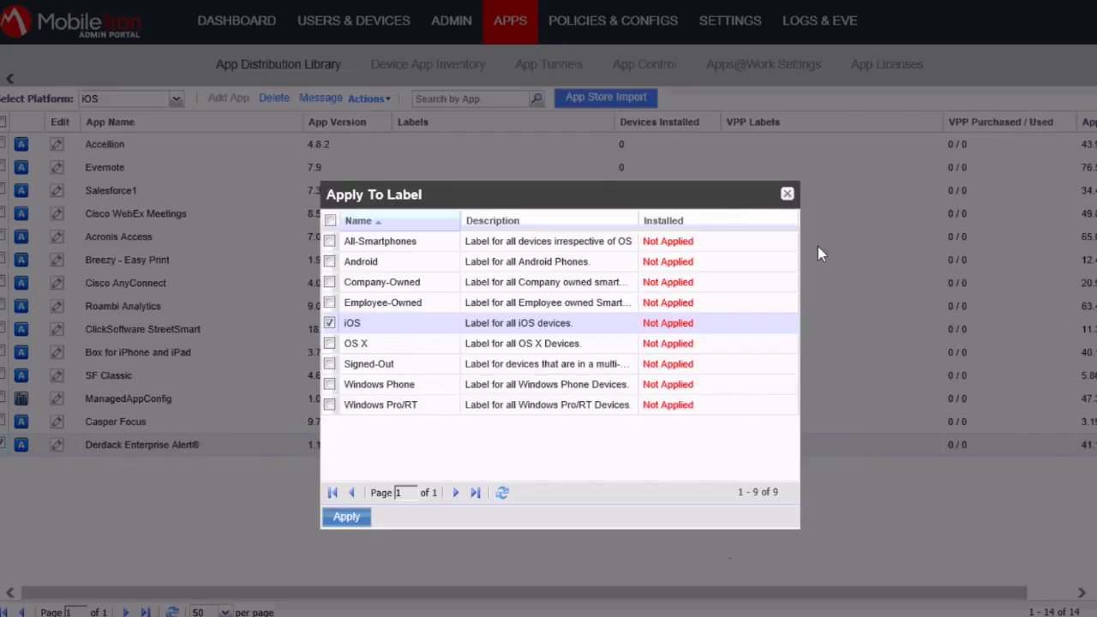
left_click(787, 193)
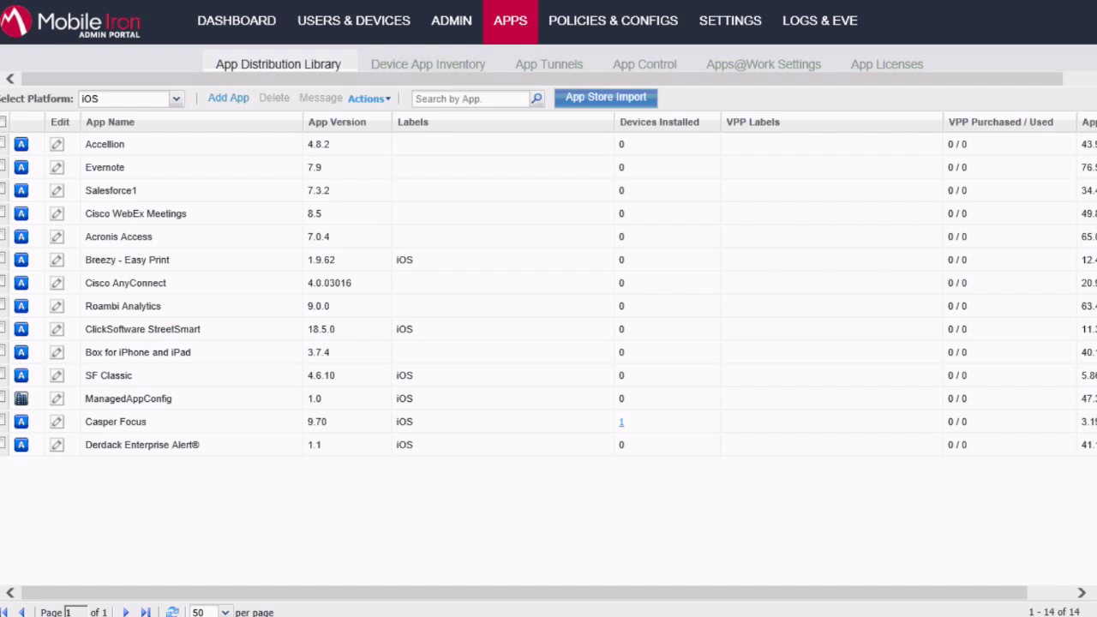
In Policies & Configs, add a new iOS and OS X Managed App Config setting
left_click(588, 19)
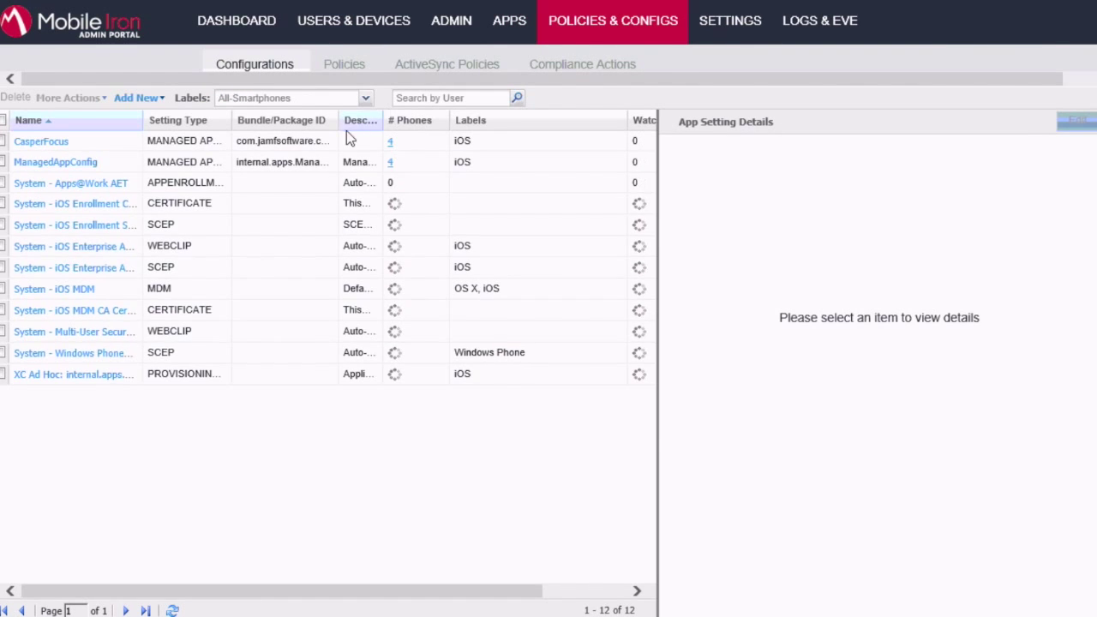
left_click(157, 99)
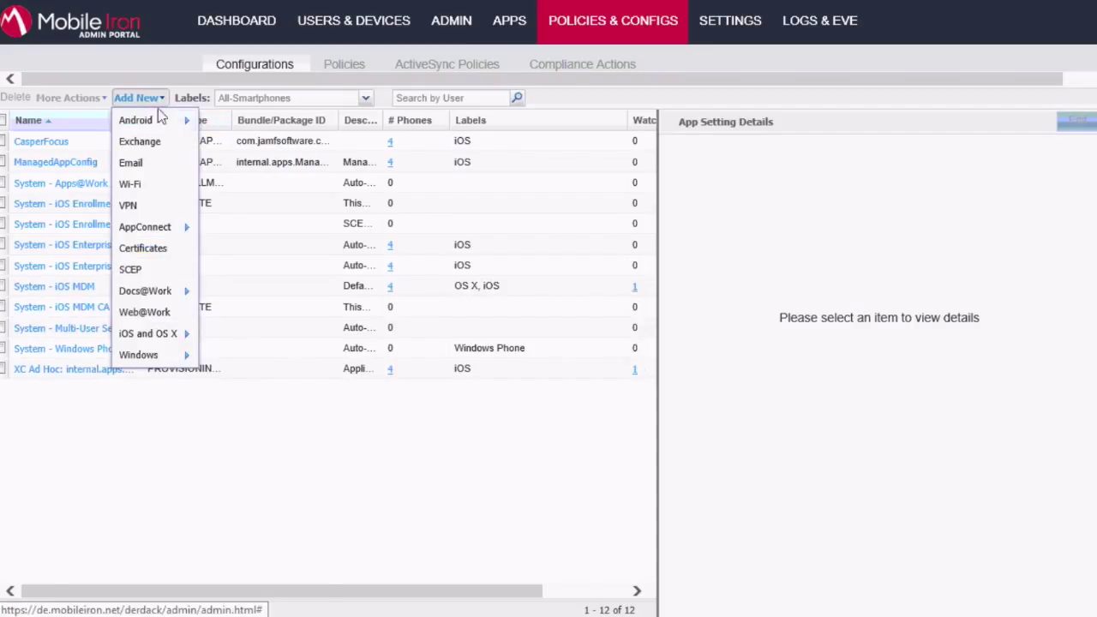
mouse_move(168, 339)
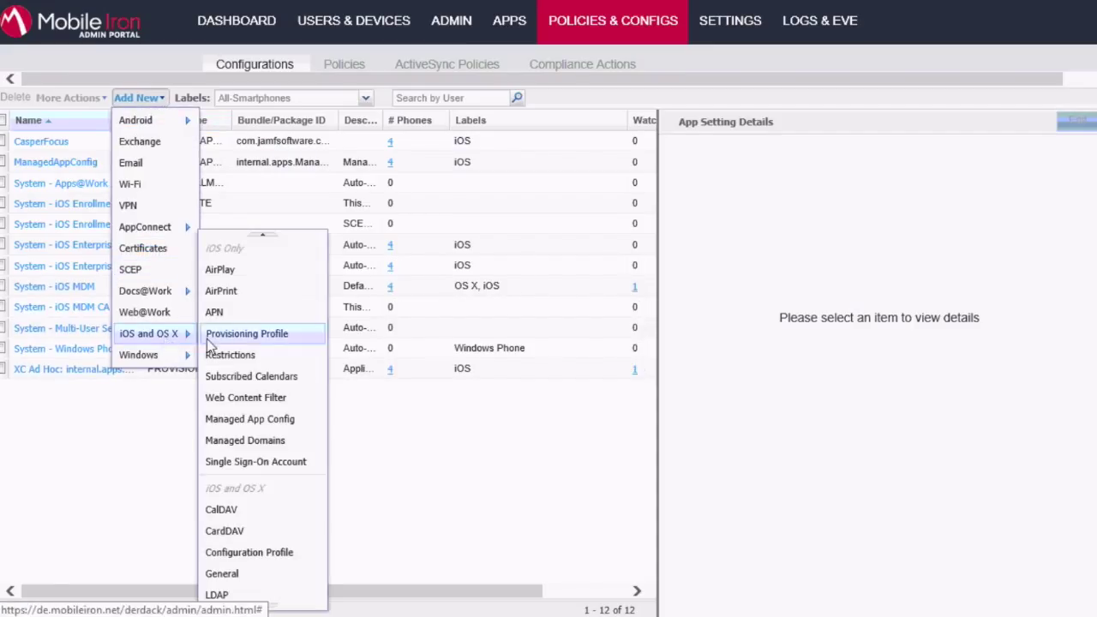
left_click(250, 418)
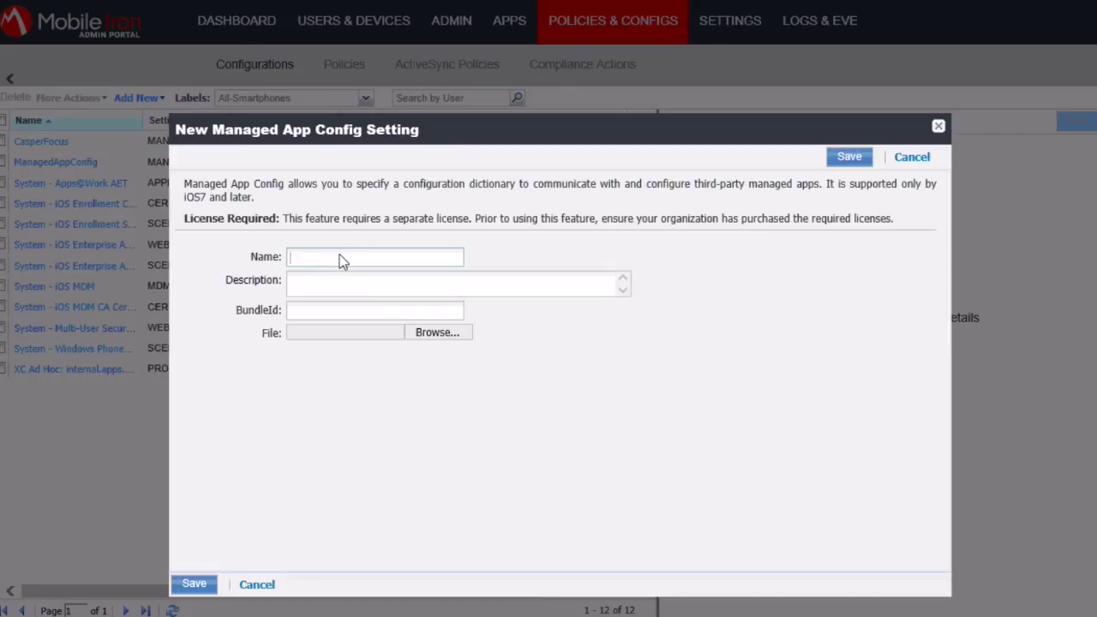
Name the setting Derdack and paste bundle ID com.derdack.enterprisealert copied from ReadMe.txt
type("Dero")
left_click(364, 515)
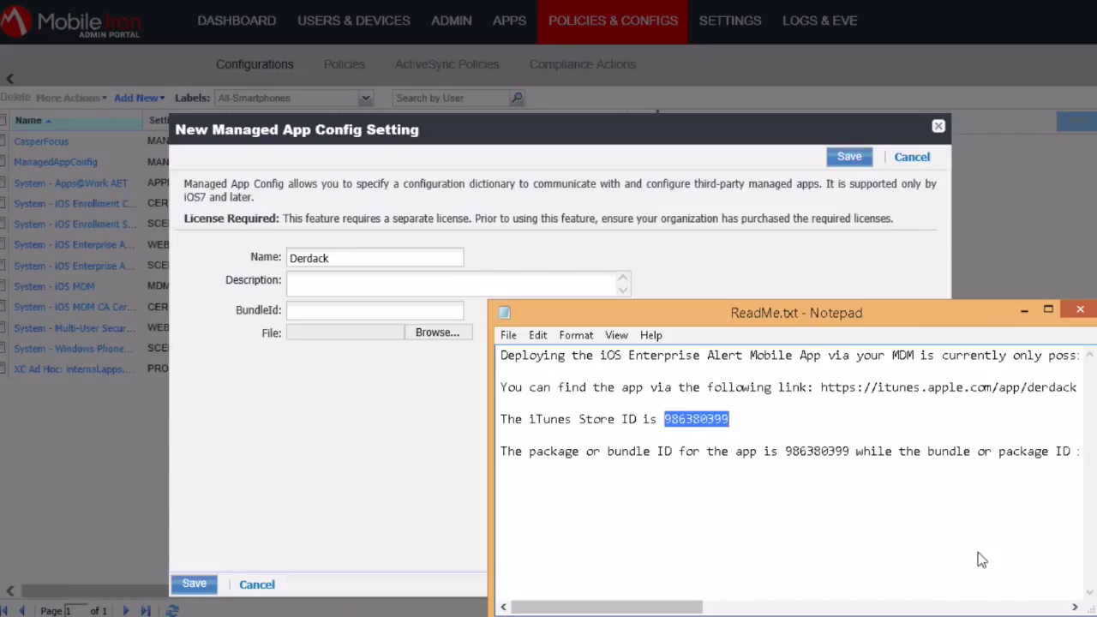
left_click(1020, 606)
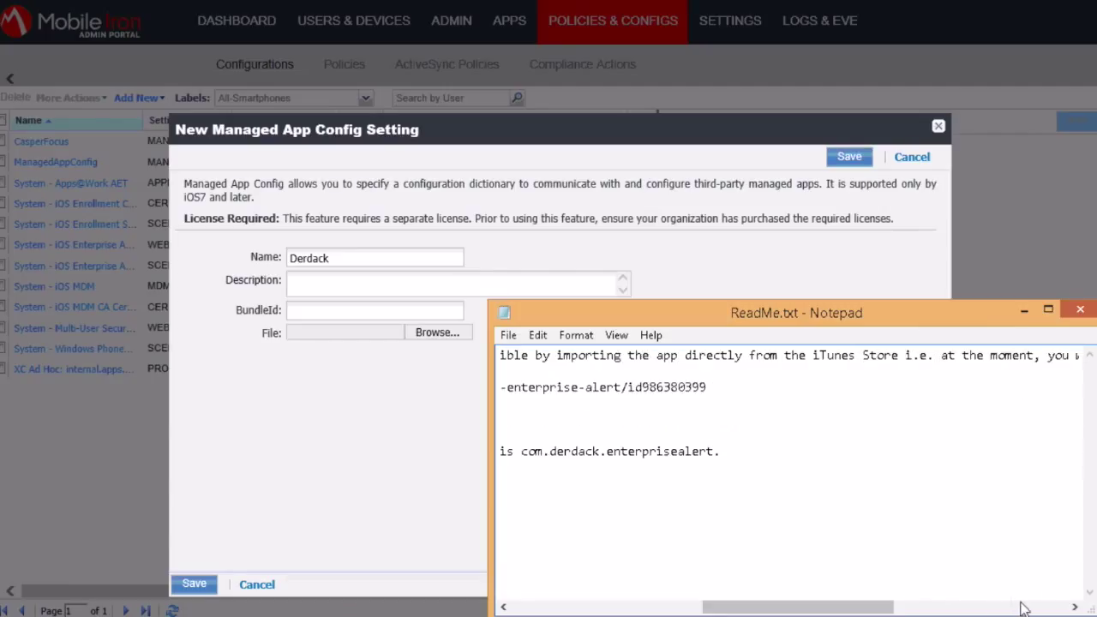
left_click(522, 453)
left_click(715, 454, "shift")
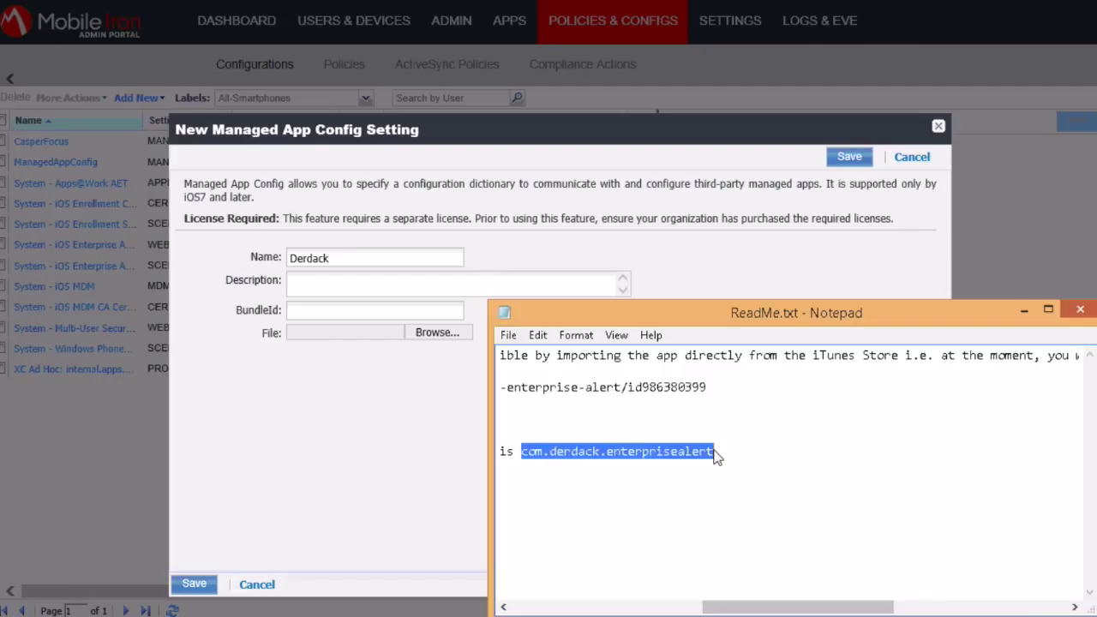
key("ctrl+c")
left_click(364, 312)
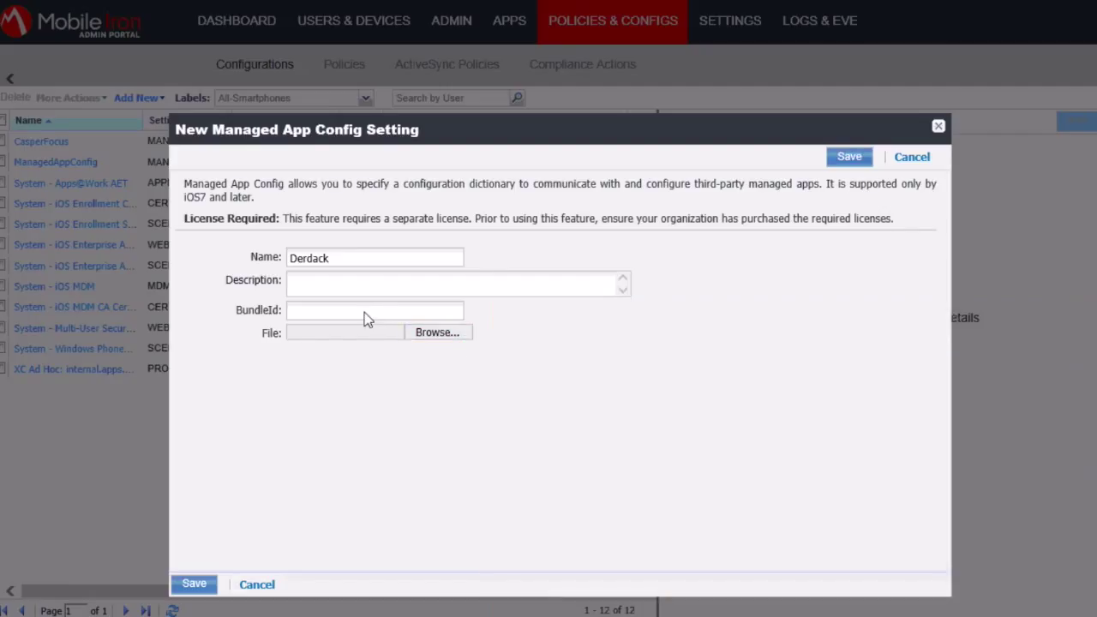
key("ctrl+v")
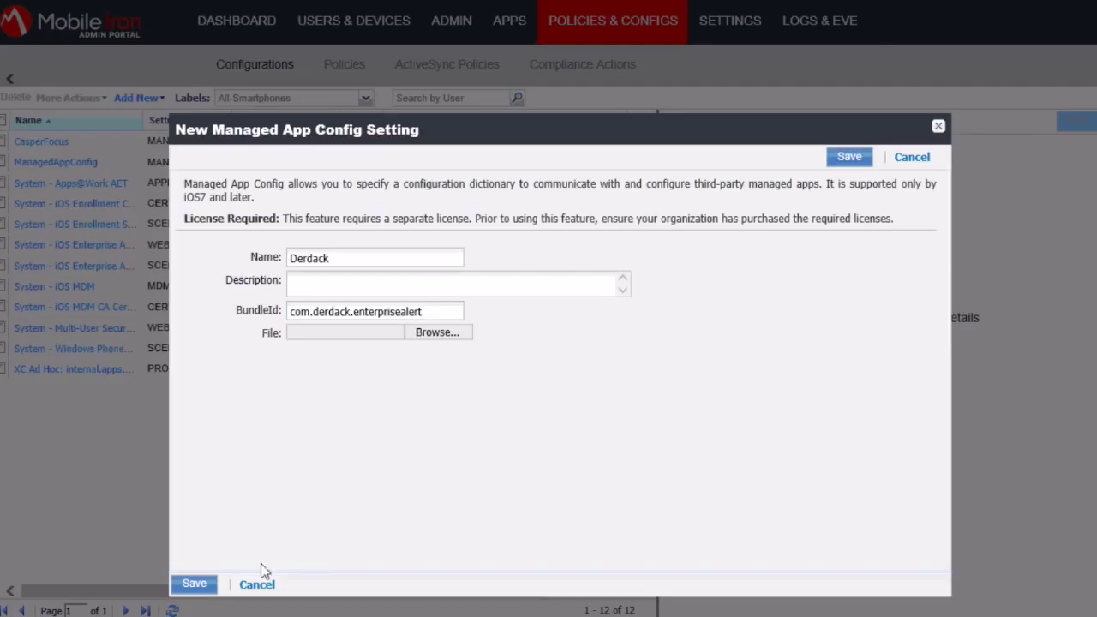
left_click(438, 331)
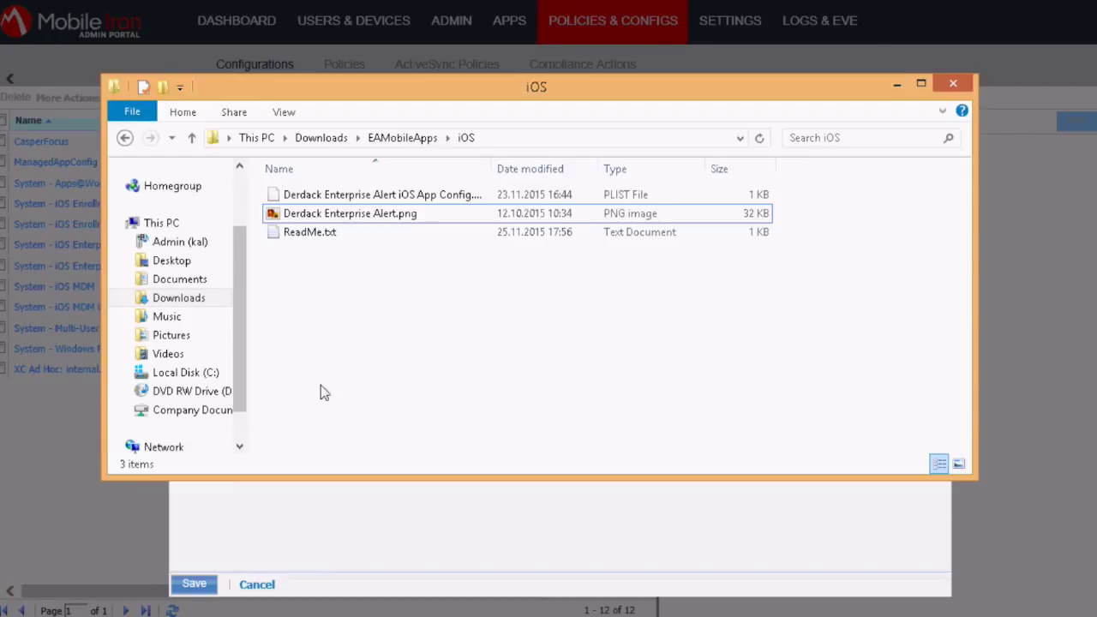
Open the Enterprise Alert iOS App Config.plist file in Notepad
double_click(494, 170)
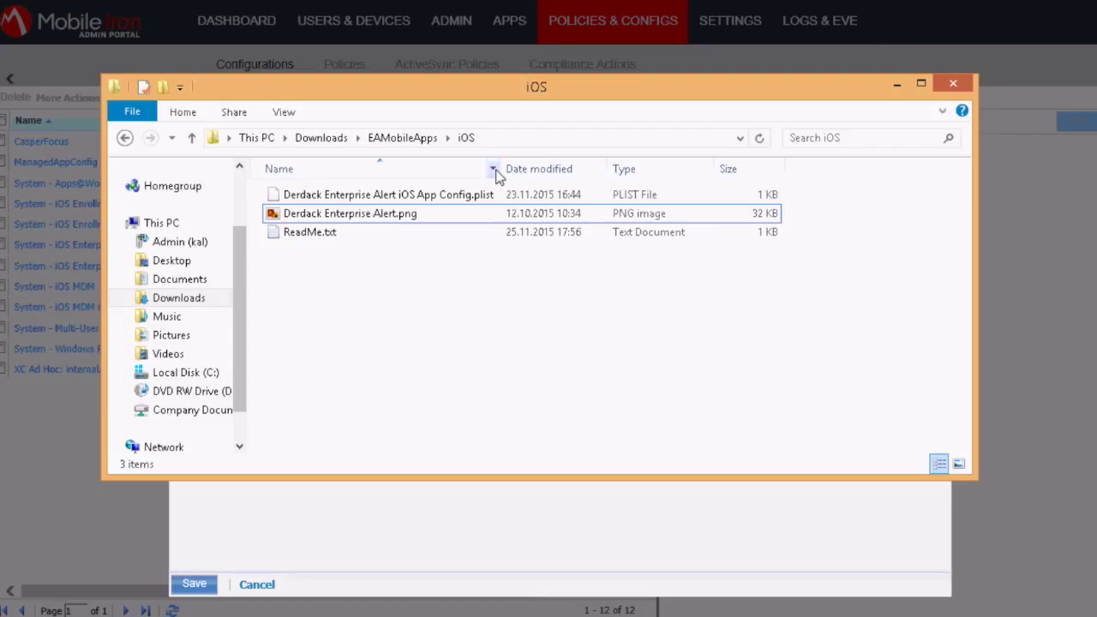
left_click(445, 199)
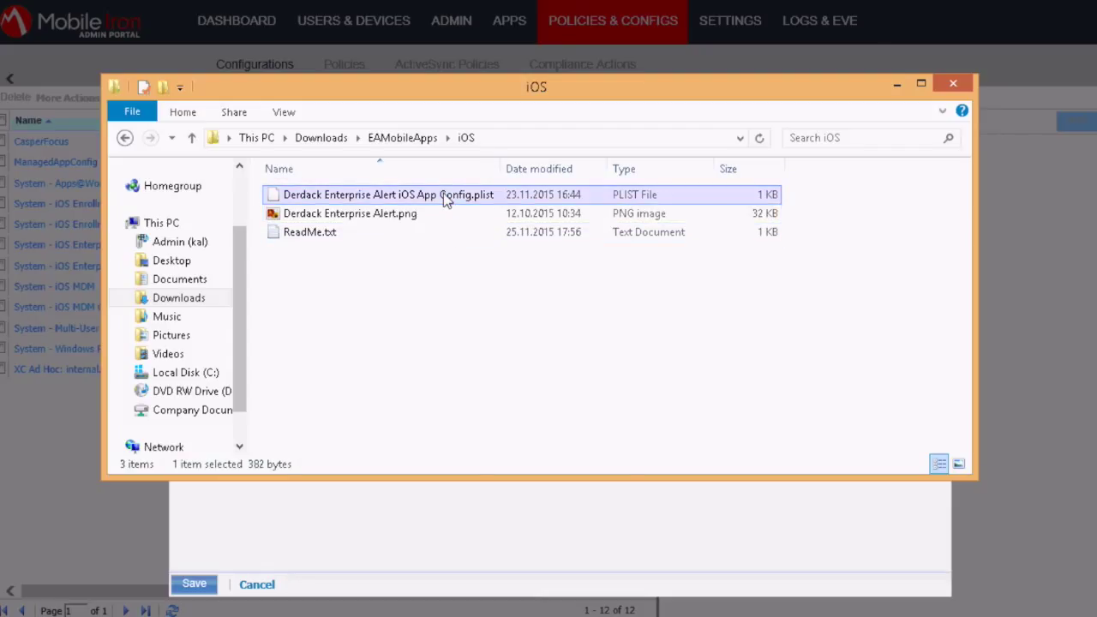
right_click(445, 198)
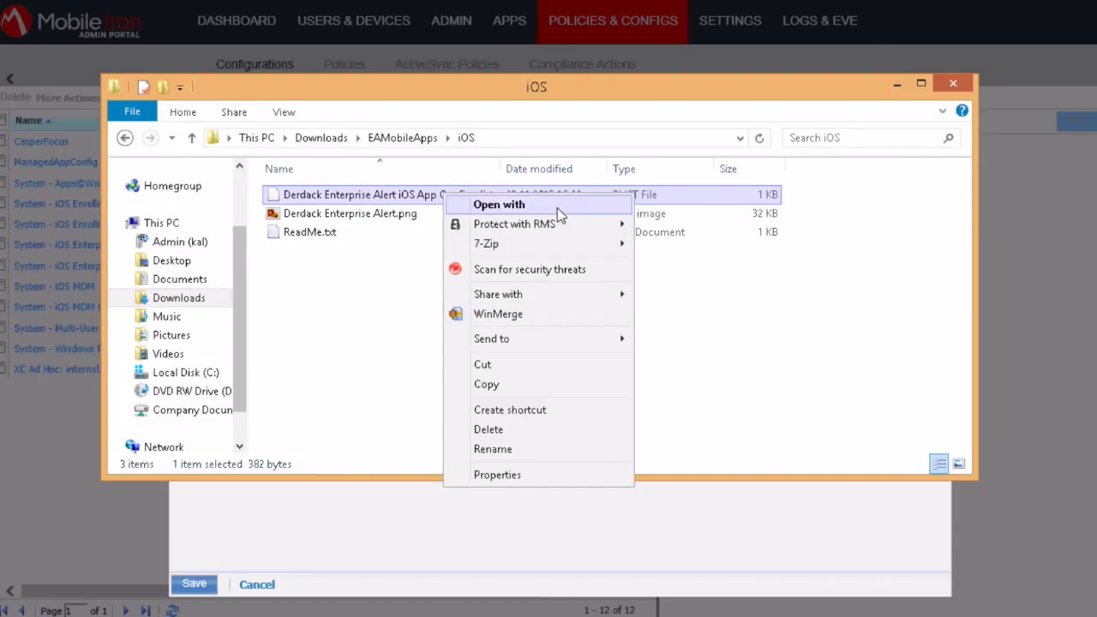
key("Escape")
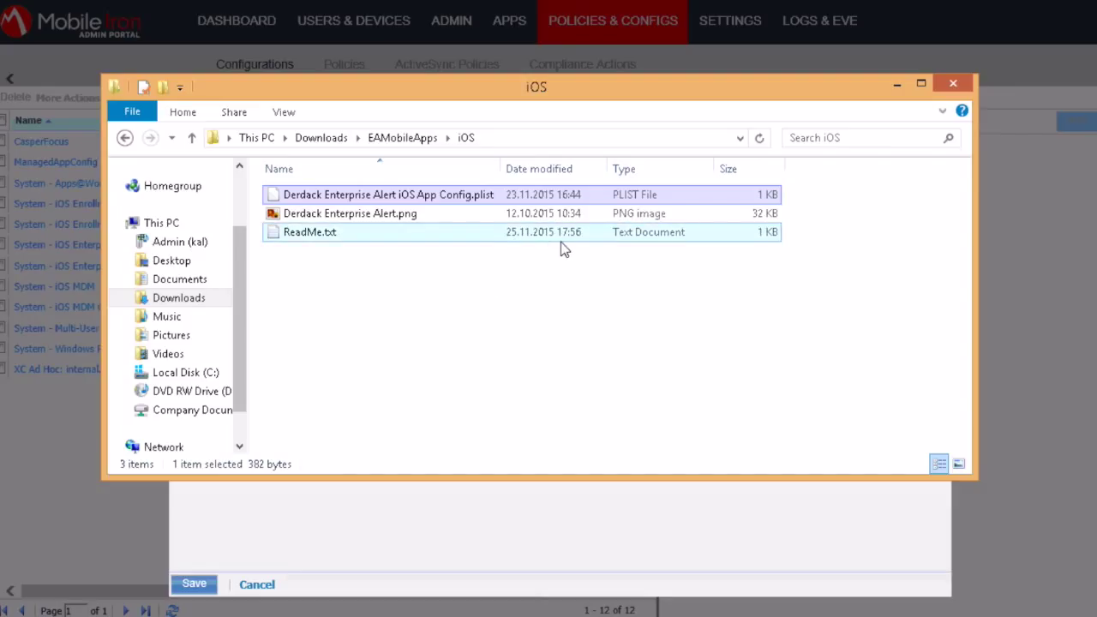
key("Return")
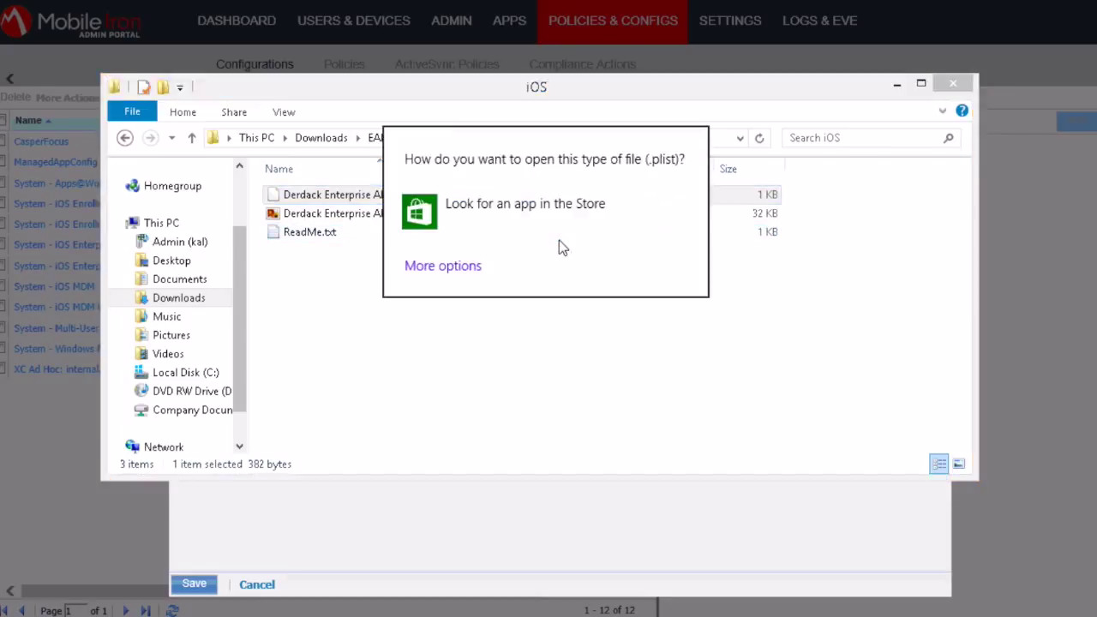
left_click(466, 266)
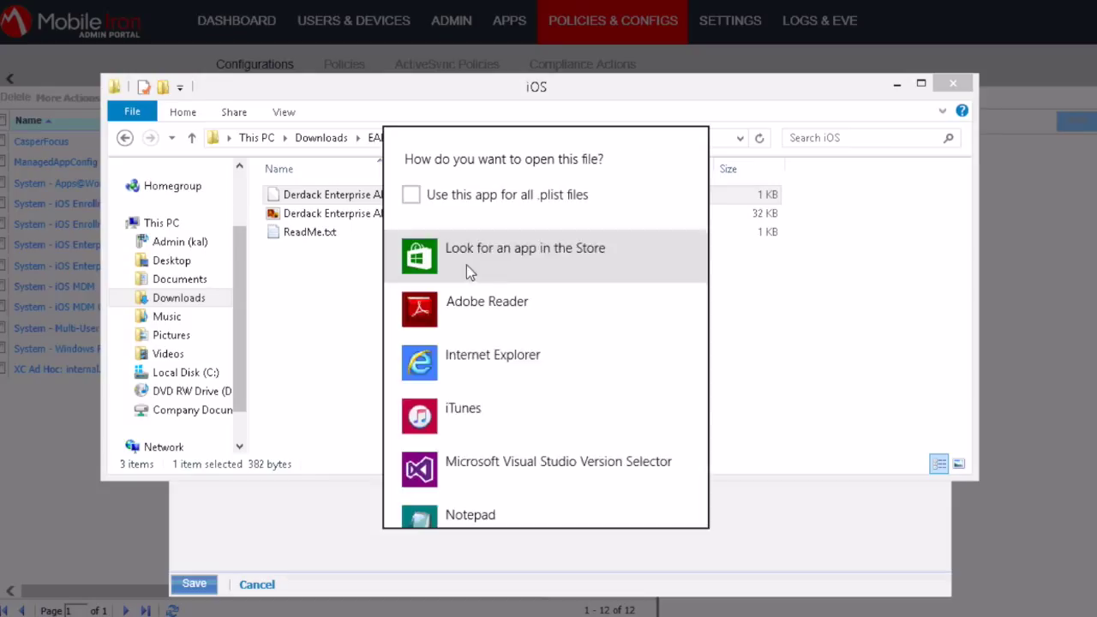
left_click(454, 513)
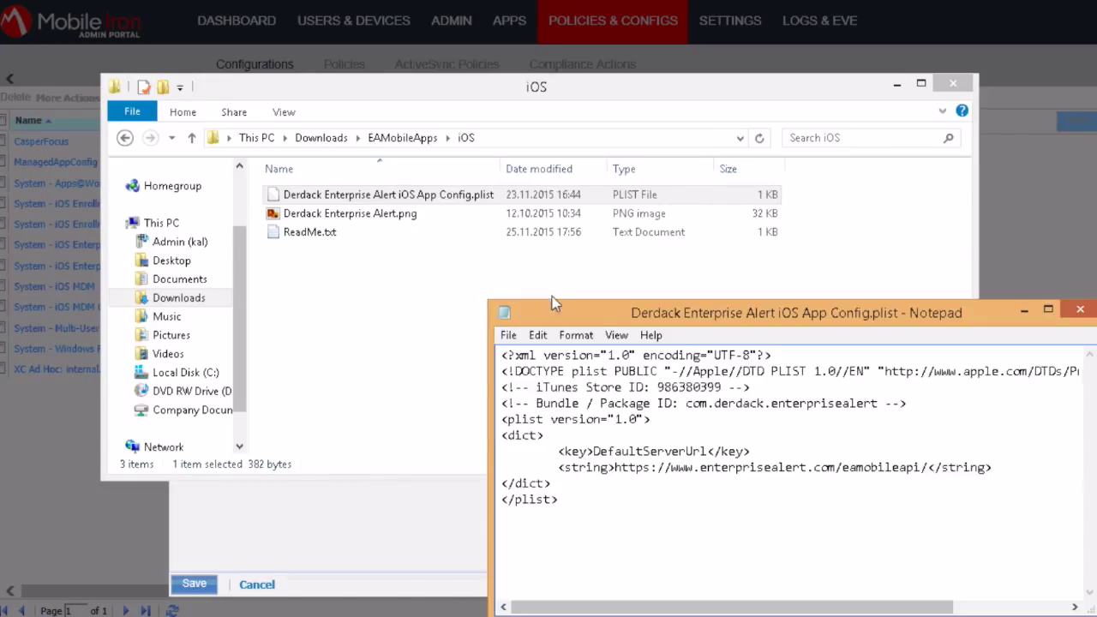
Select the DefaultServerUrl value between the <string> tags in Notepad
left_click_drag(563, 317, 353, 190)
left_click(404, 341)
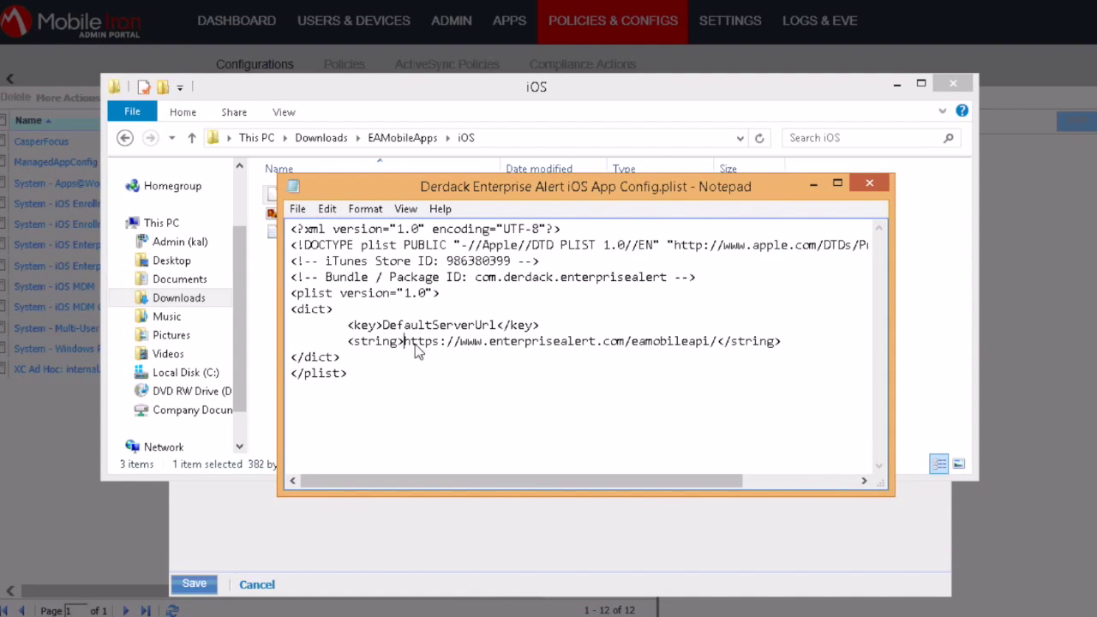
left_click(718, 342, "shift")
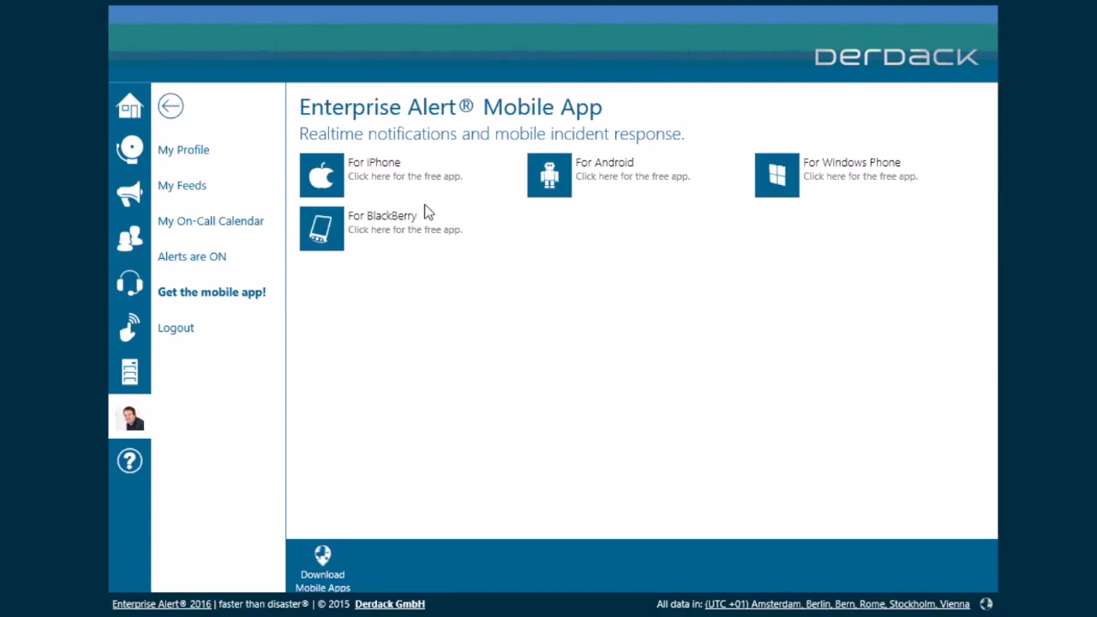
Open System > User Authentication in the Enterprise Alert portal and read the Public URL help
left_click(131, 378)
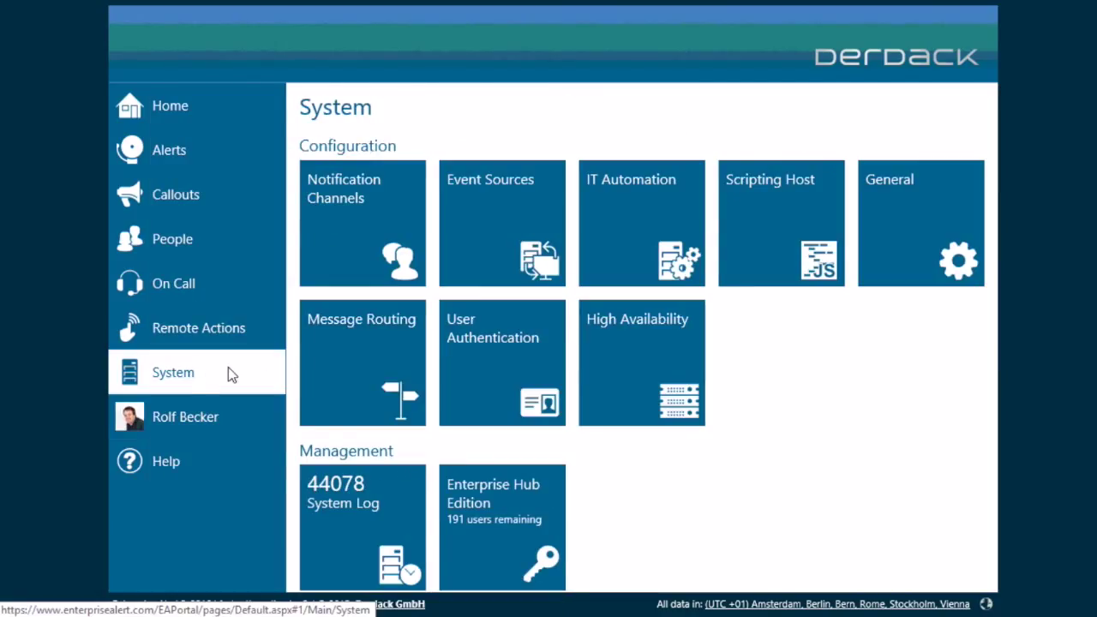
left_click(477, 341)
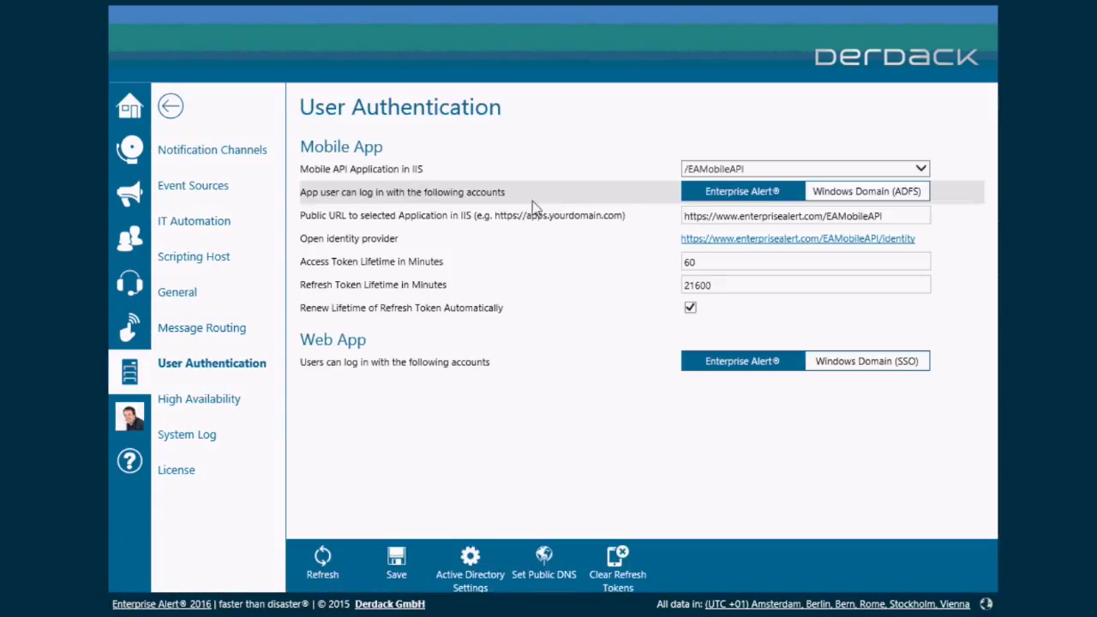
mouse_move(311, 226)
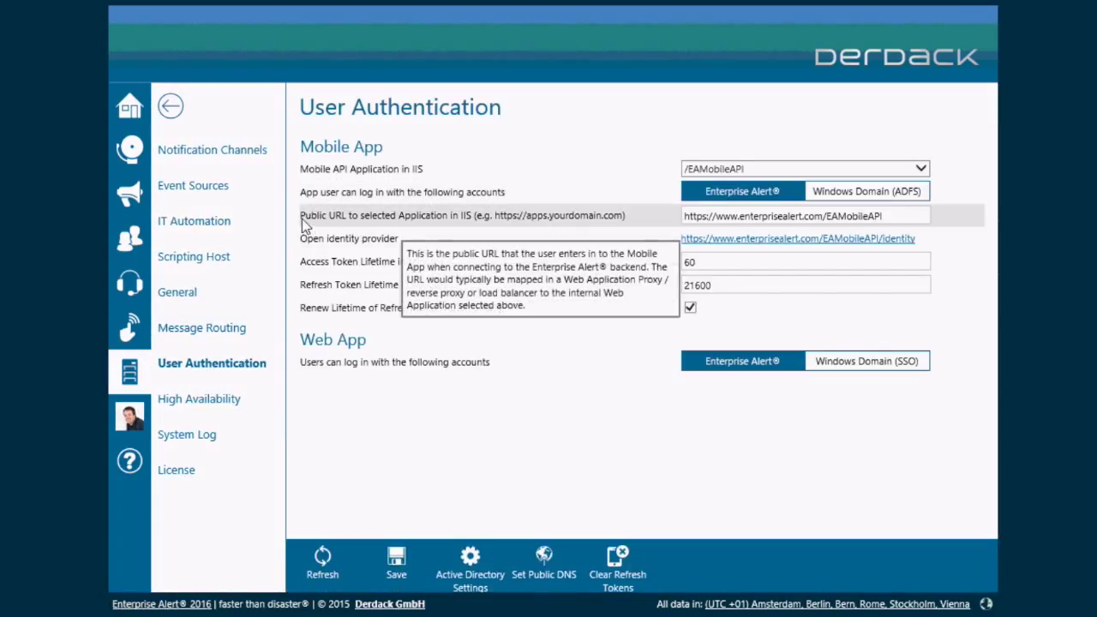
left_click_drag(301, 216, 473, 225)
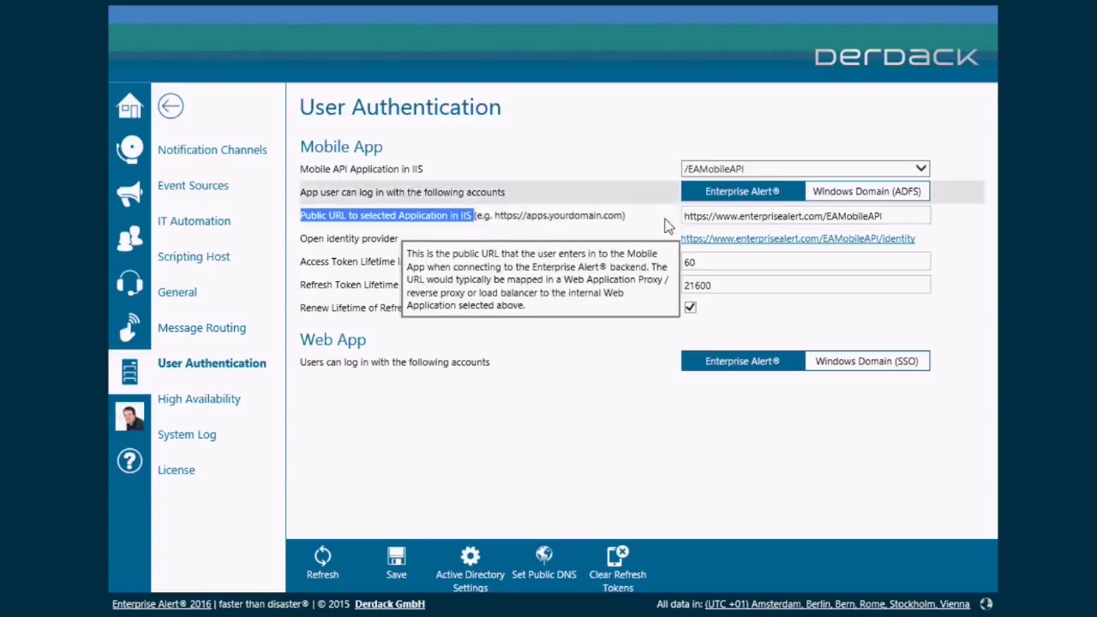
left_click(625, 339)
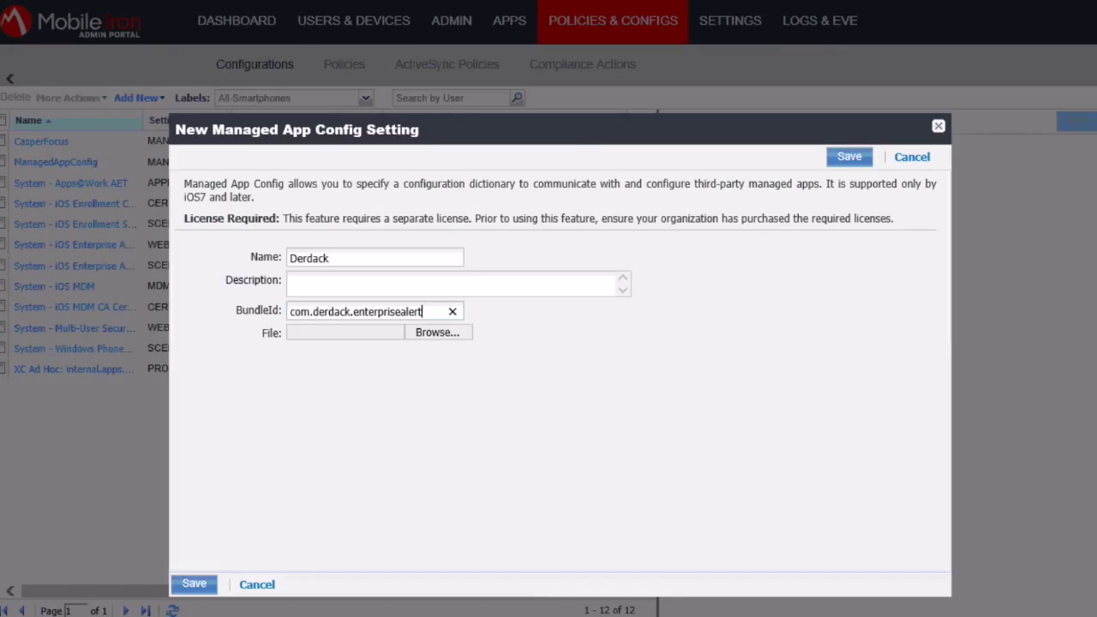
Attach the iOS App Config.plist file, save the Derdack setting, and acknowledge the success message
left_click(429, 336)
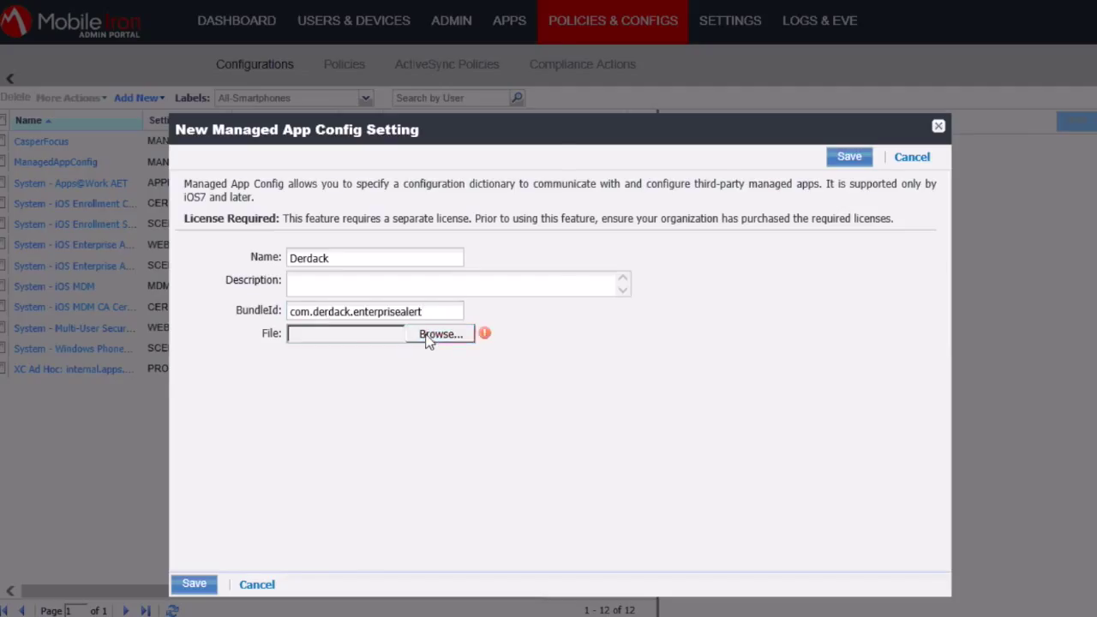
double_click(279, 74)
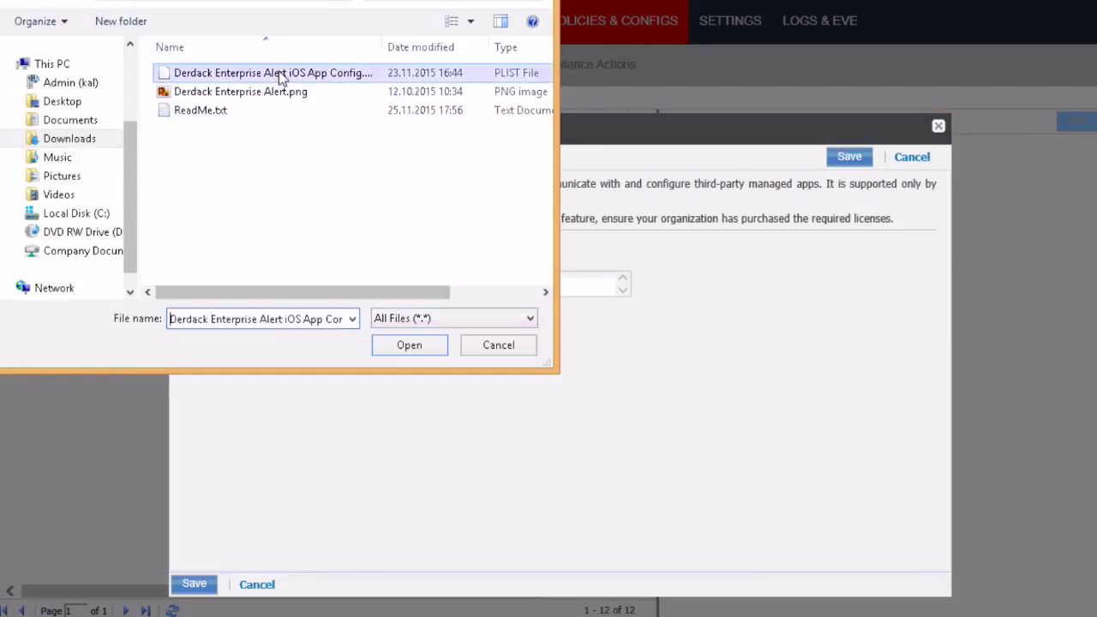
left_click(196, 585)
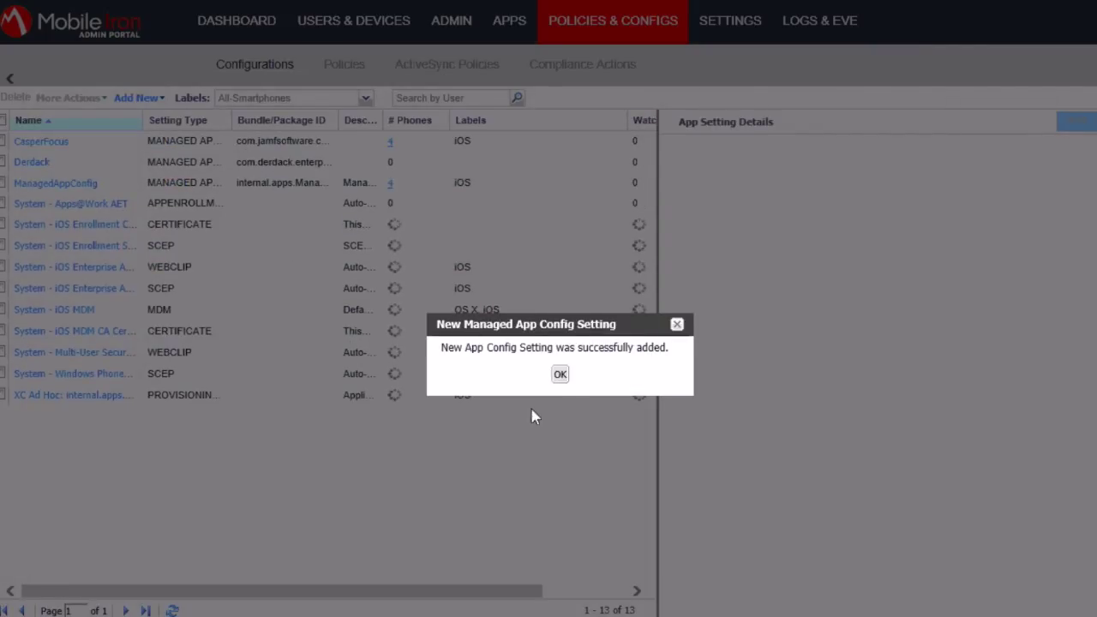
left_click(557, 378)
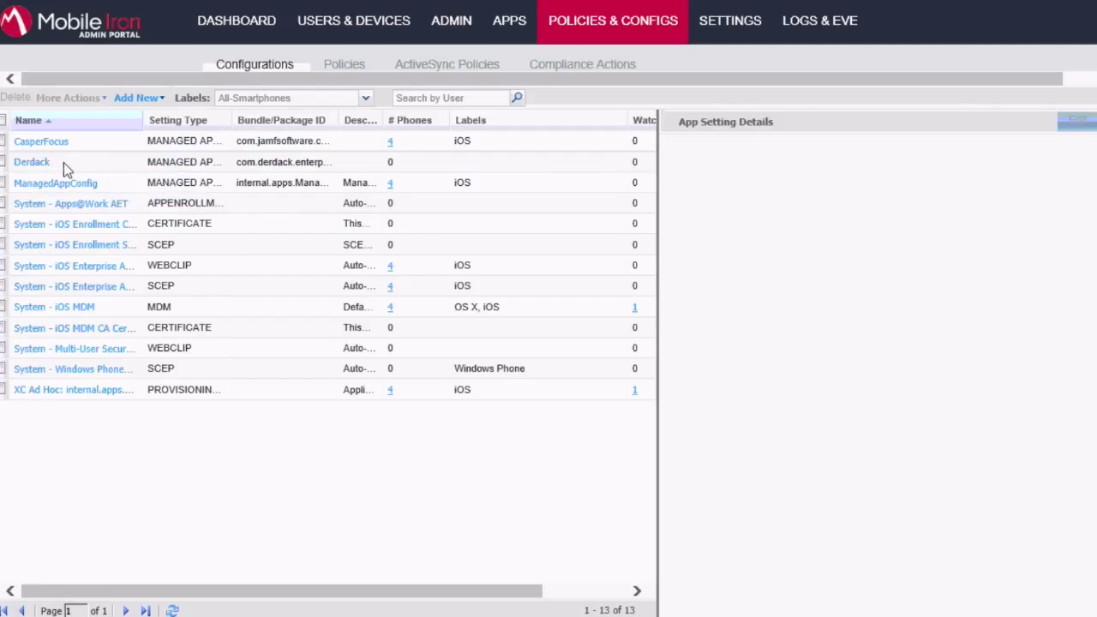
Apply the Derdack config to the iOS label via More Actions, confirming the queued apply
left_click(3, 163)
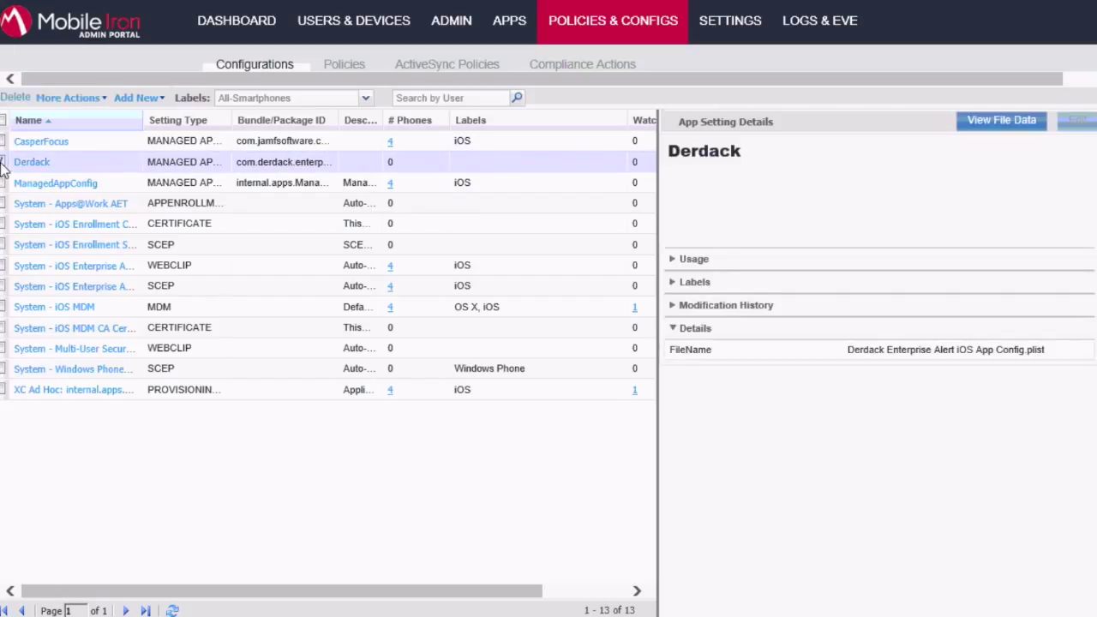
left_click(101, 99)
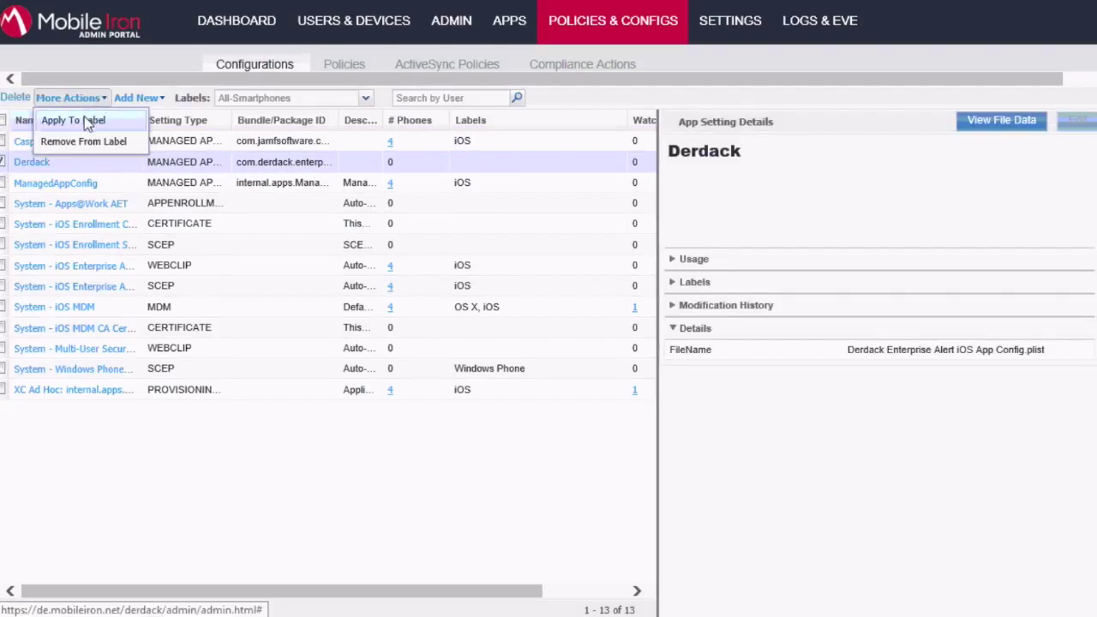
left_click(88, 122)
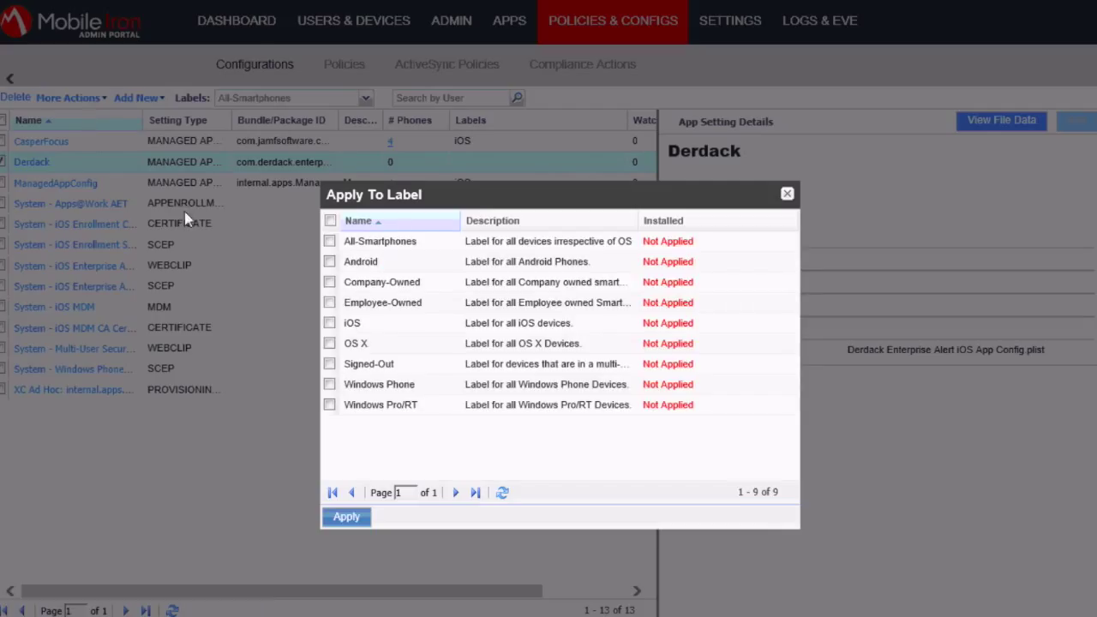
left_click(329, 323)
left_click(346, 517)
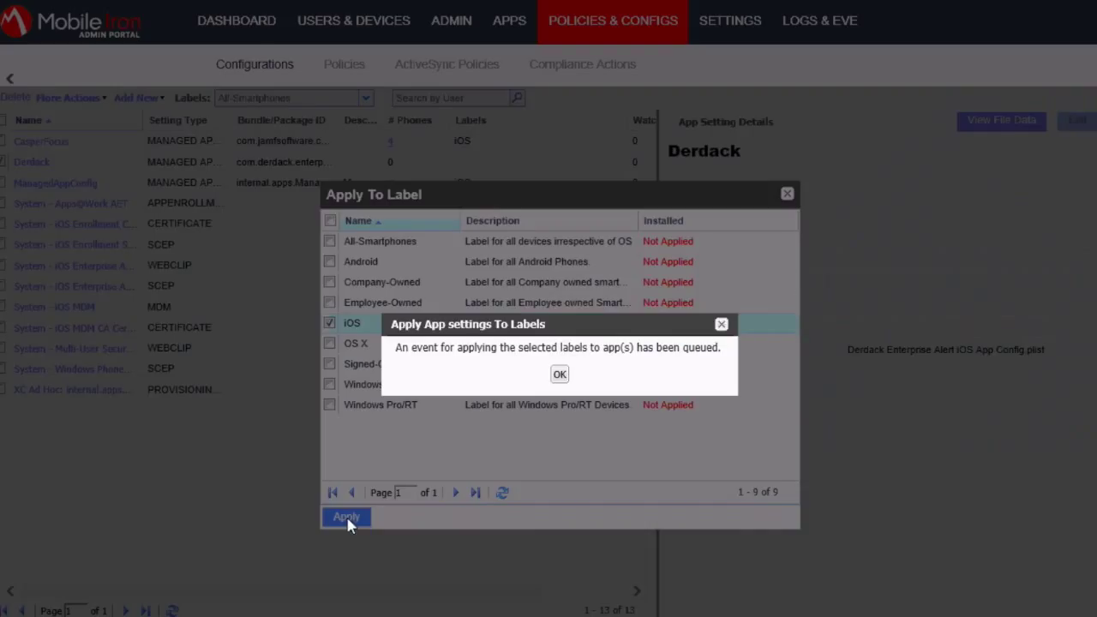
left_click(559, 377)
left_click(787, 194)
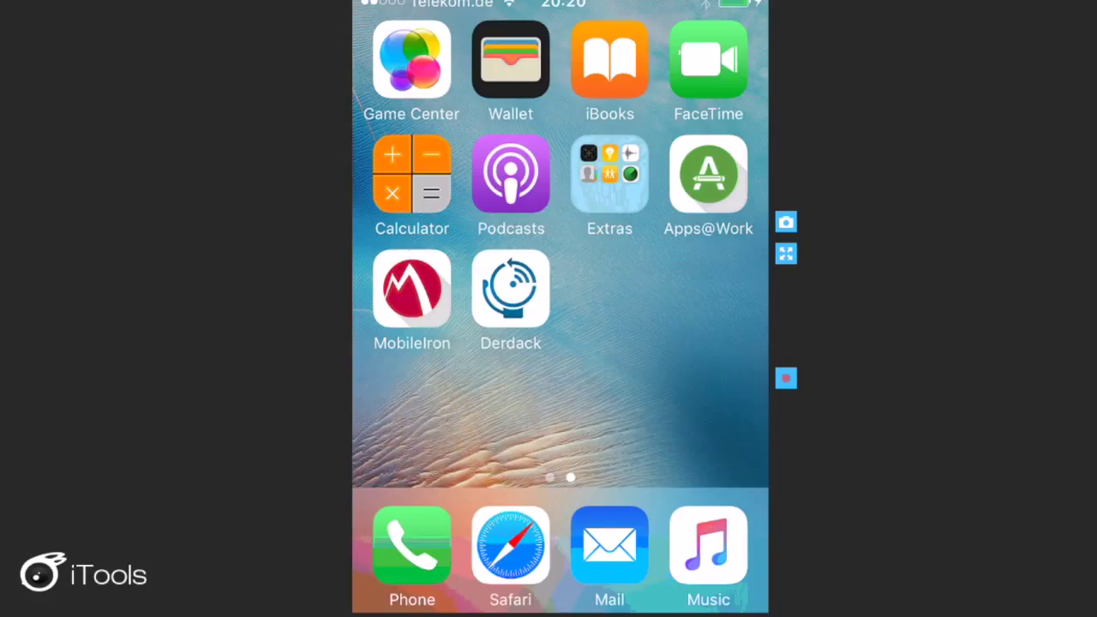
Launch the Derdack app from the iPhone home screen mirrored in iTools
left_click(510, 288)
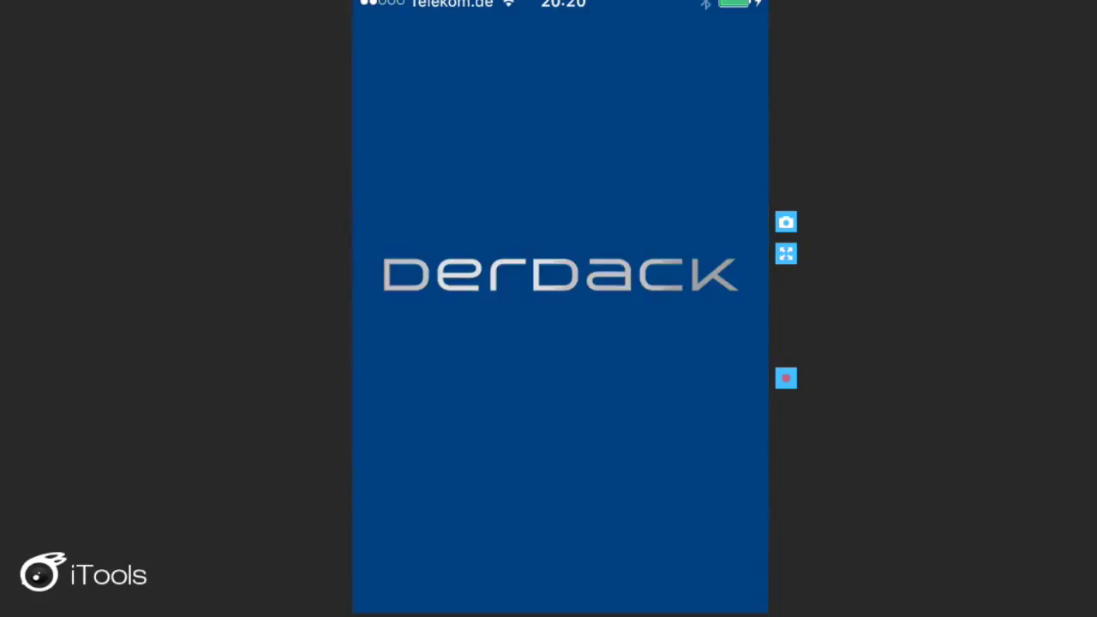